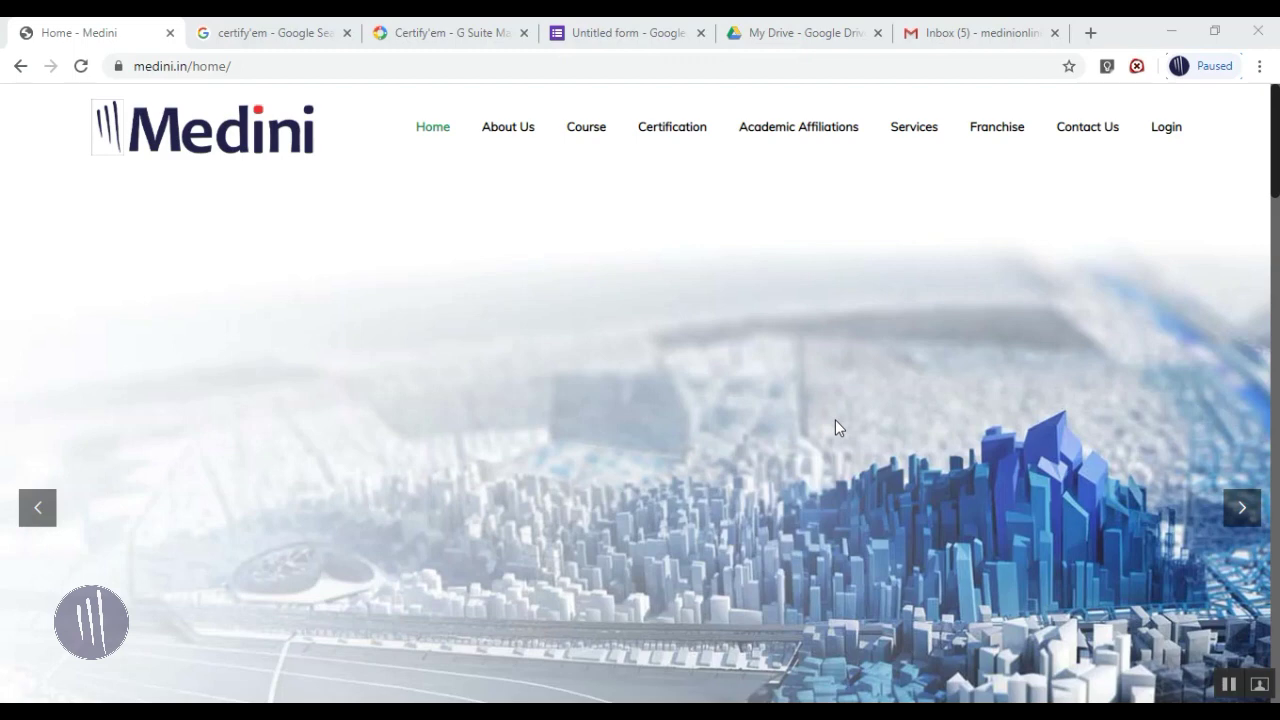
Switch to the browser tab showing the Google results for certify'em
click(263, 33)
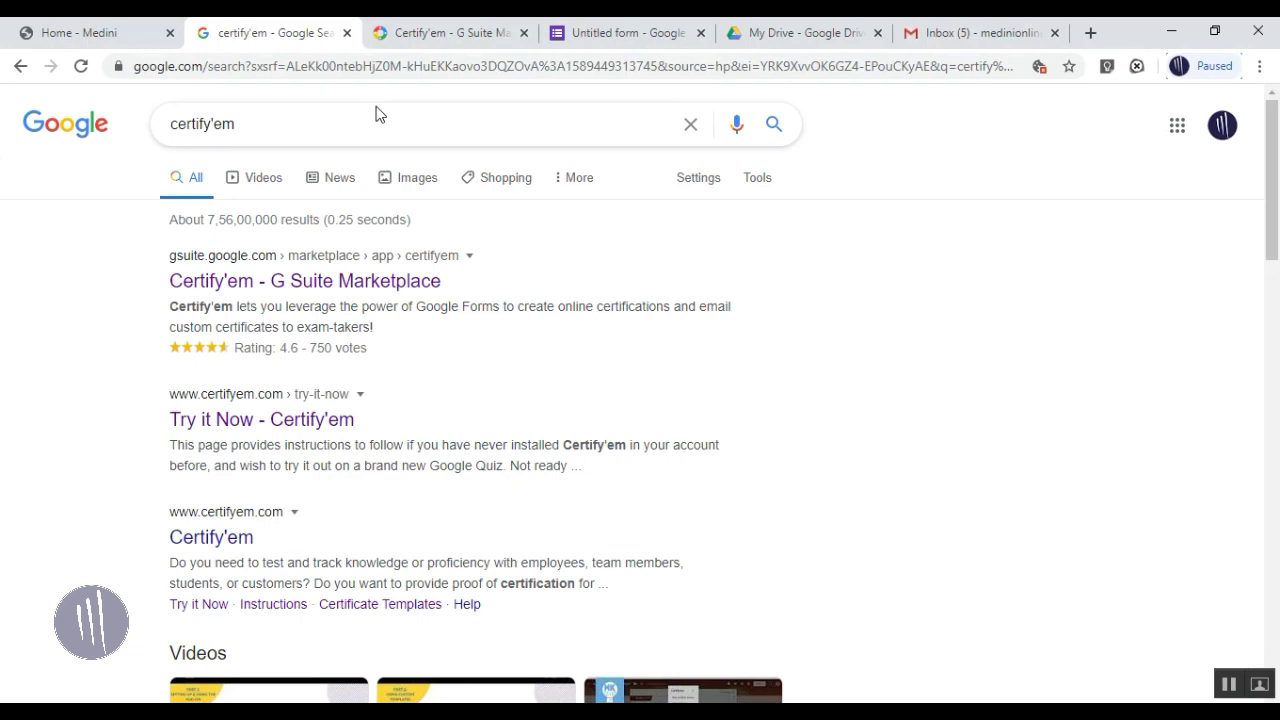
Check the installed Certify'em listing in G Suite Marketplace, then go back to the Untitled form
click(425, 32)
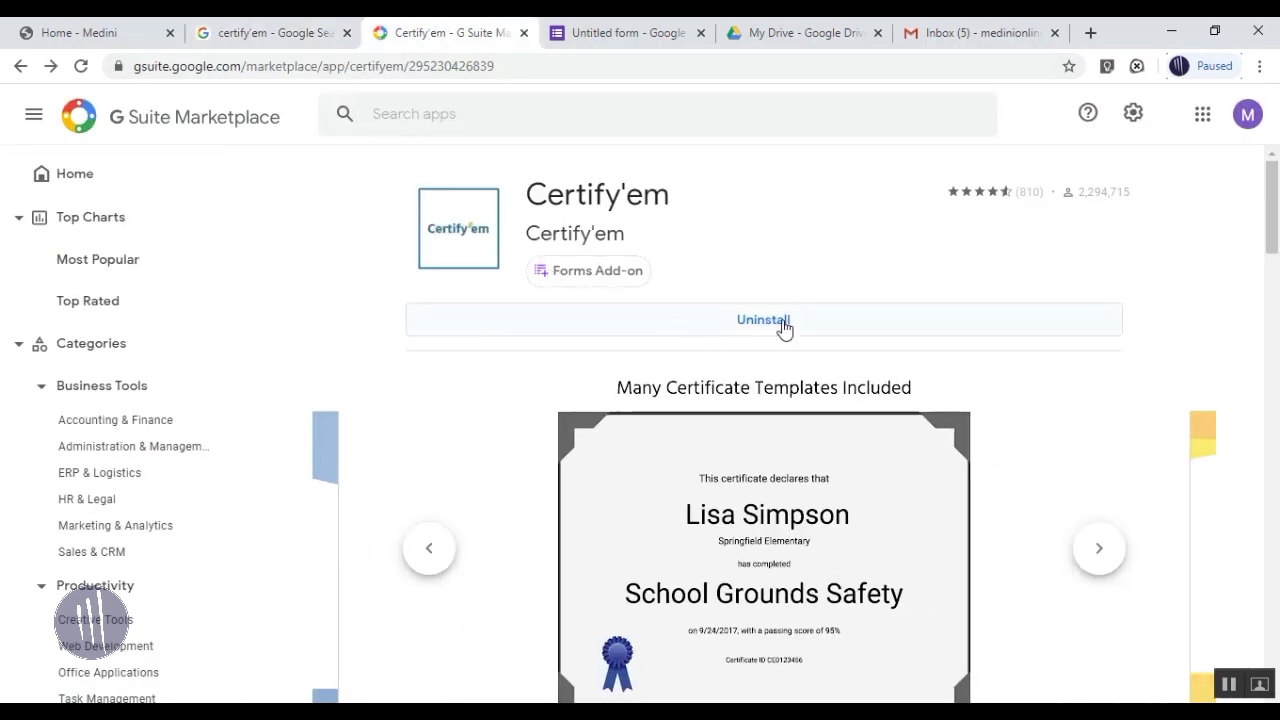
click(635, 30)
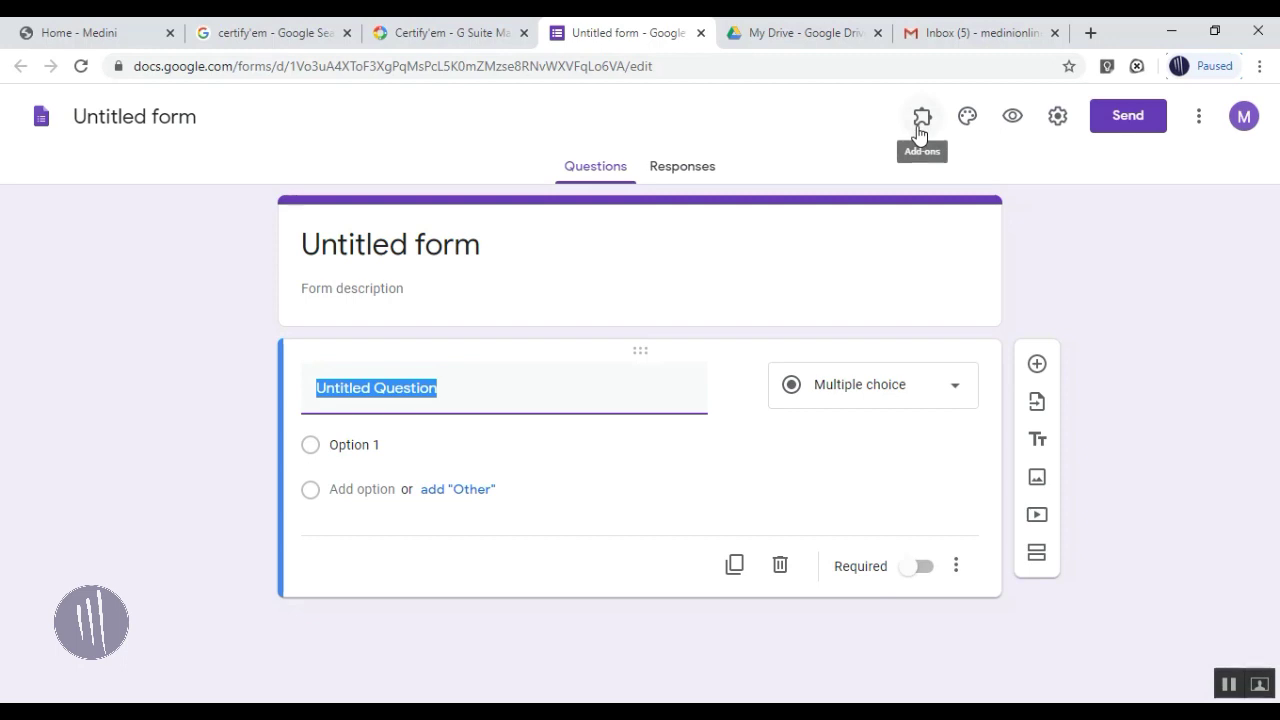
Enable Certify'em in this quiz from the Add-ons menu and start its Get Started setup
click(918, 131)
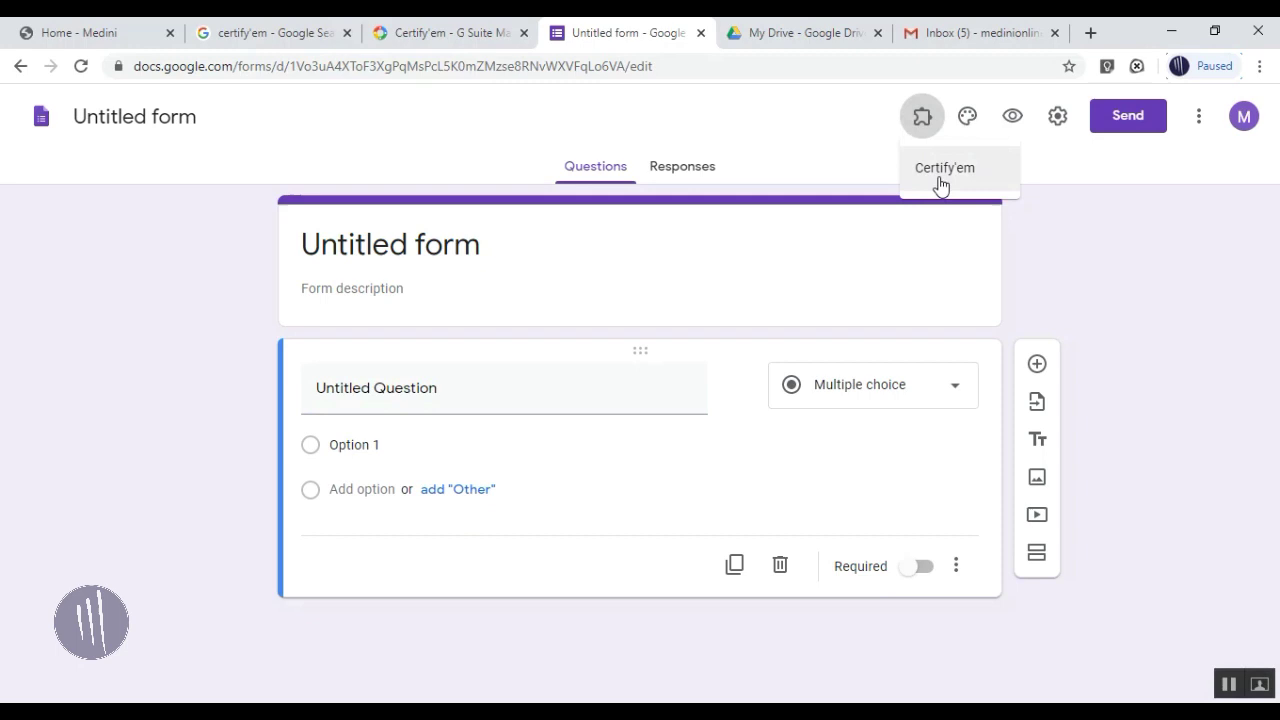
click(940, 180)
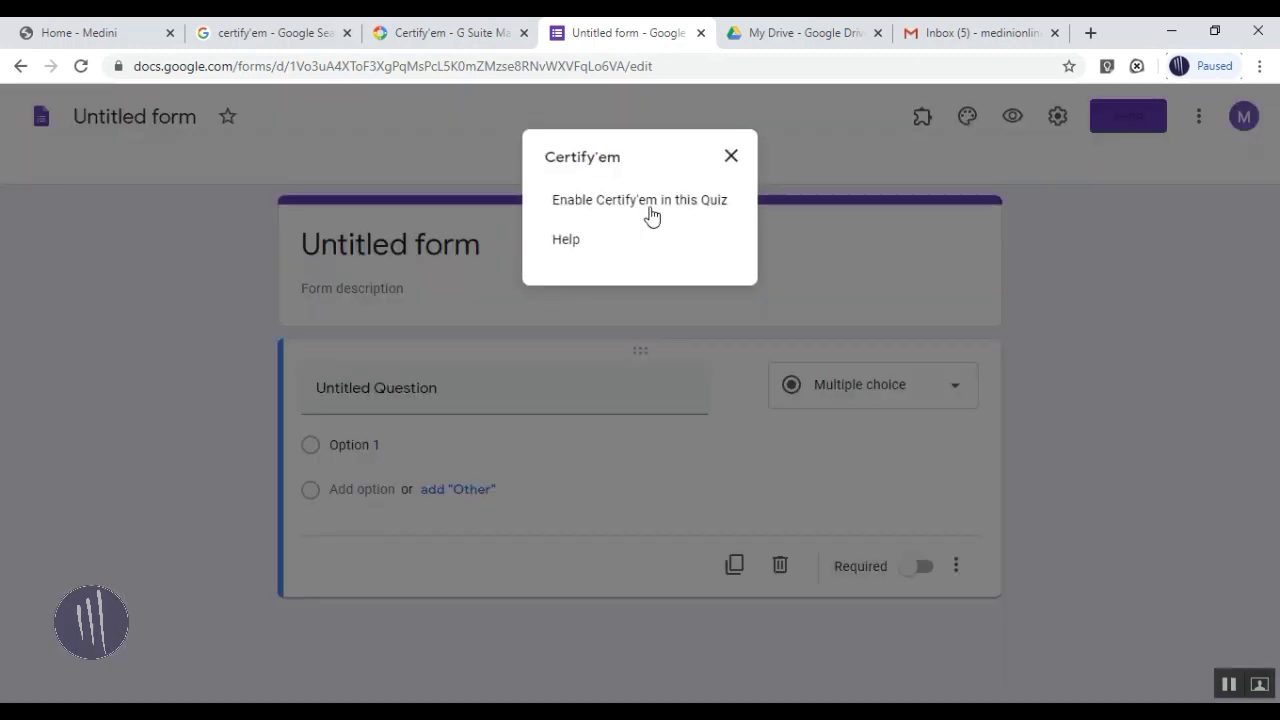
click(651, 205)
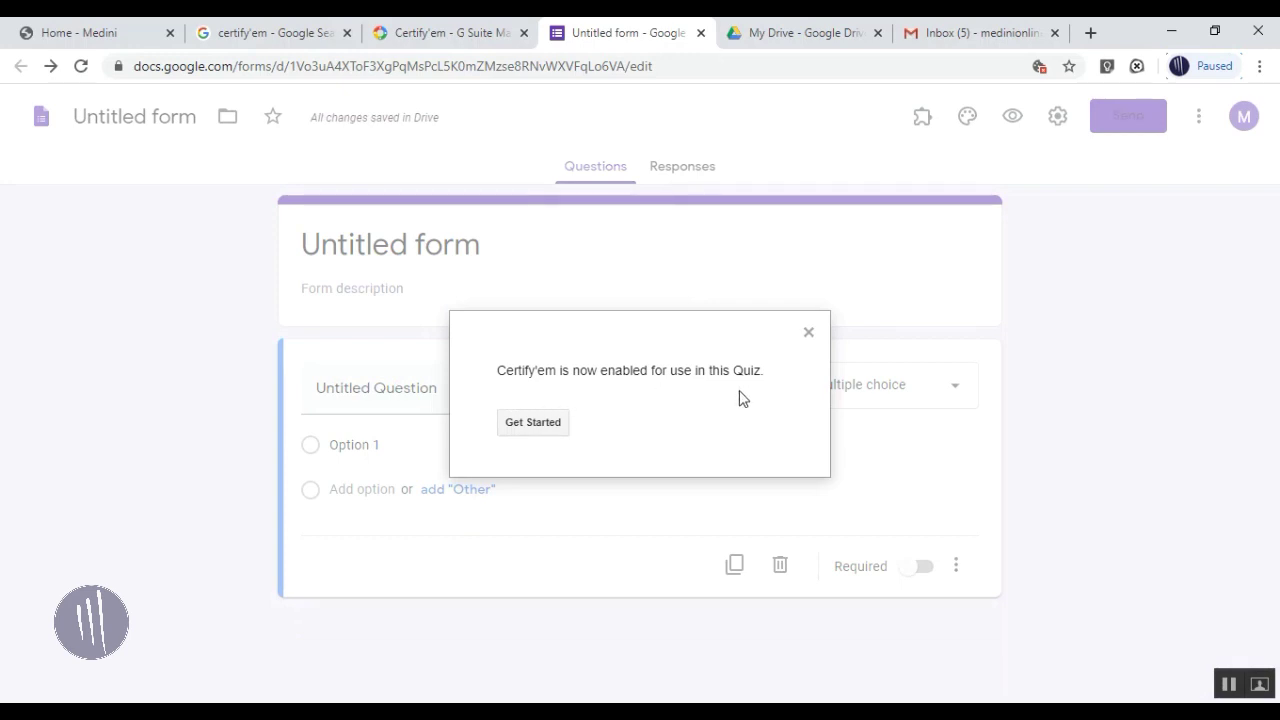
click(564, 429)
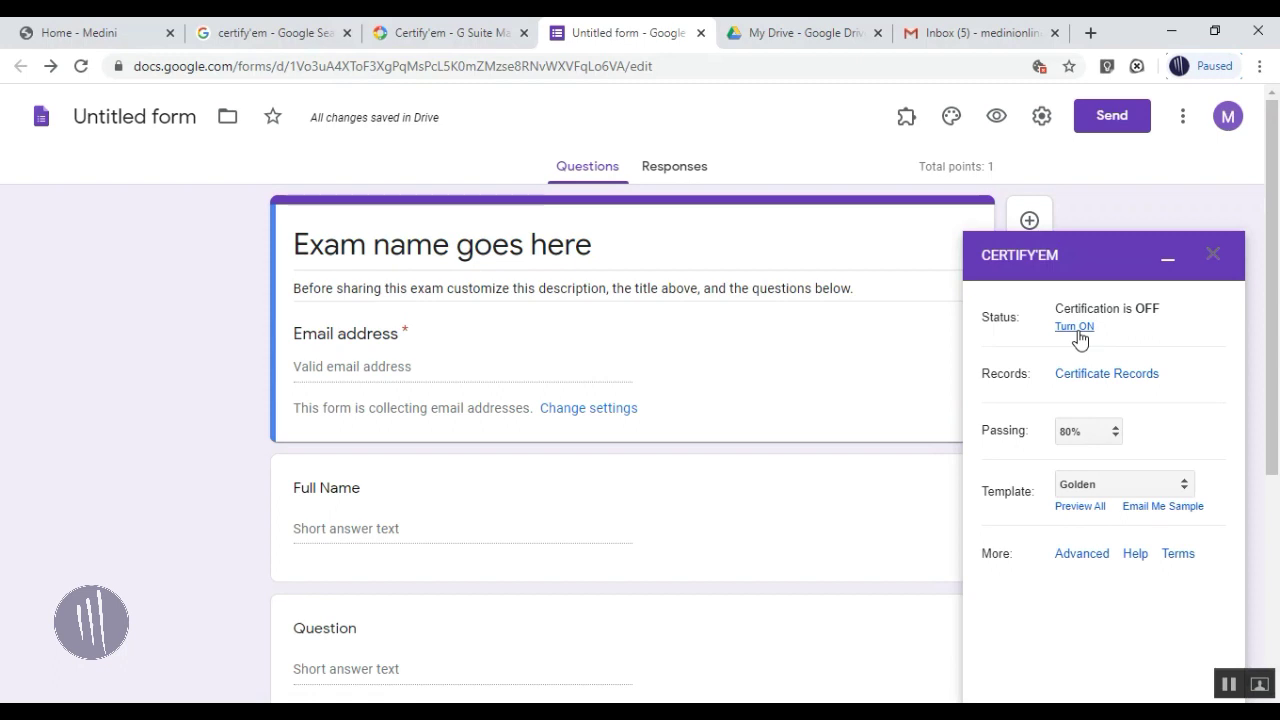
Minimise the Certify'em panel and select the 'Exam name goes here' title
click(1166, 260)
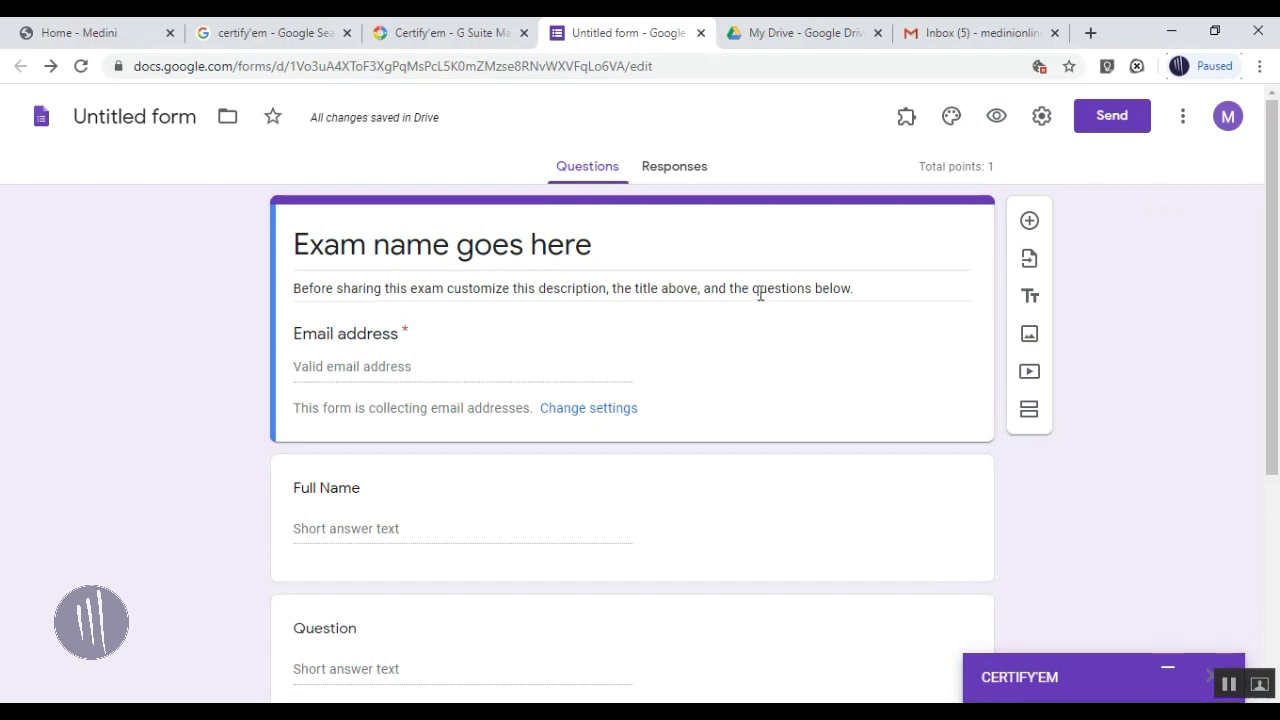
click(667, 256)
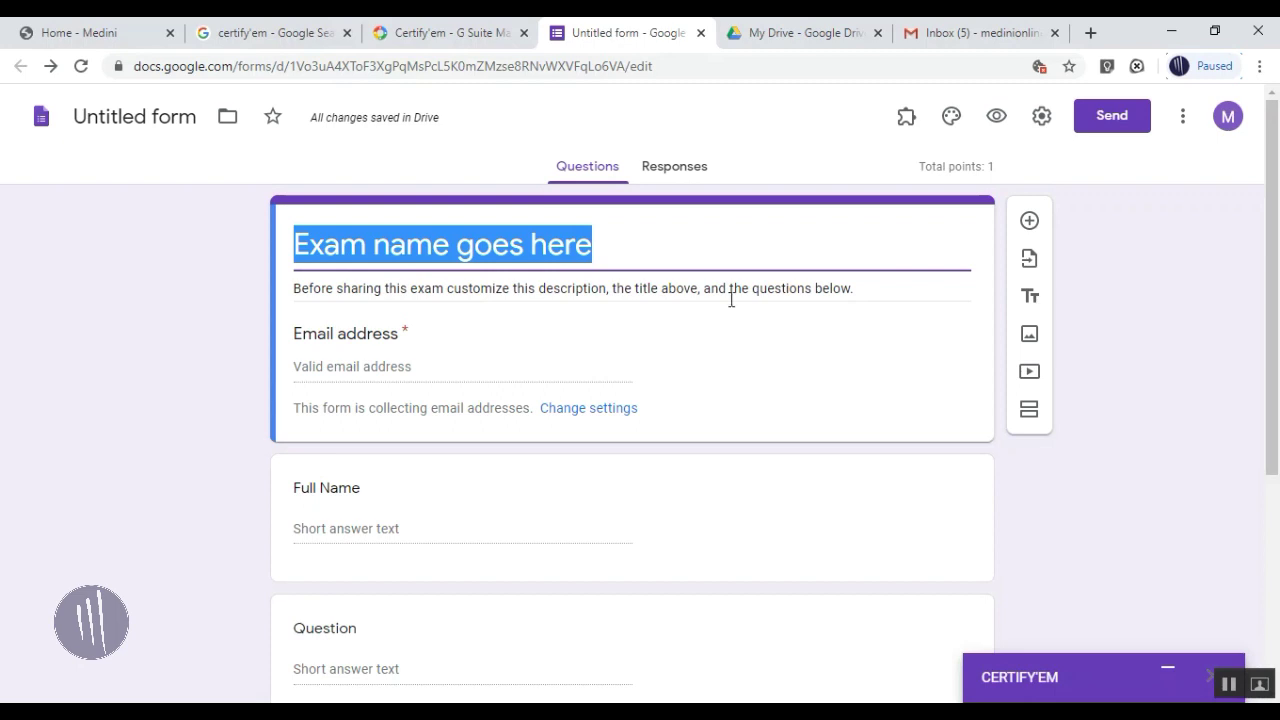
Replace the placeholder exam title with 'CAD ONLINE TEST' and the description with 'AUTOCAD'
click(1235, 692)
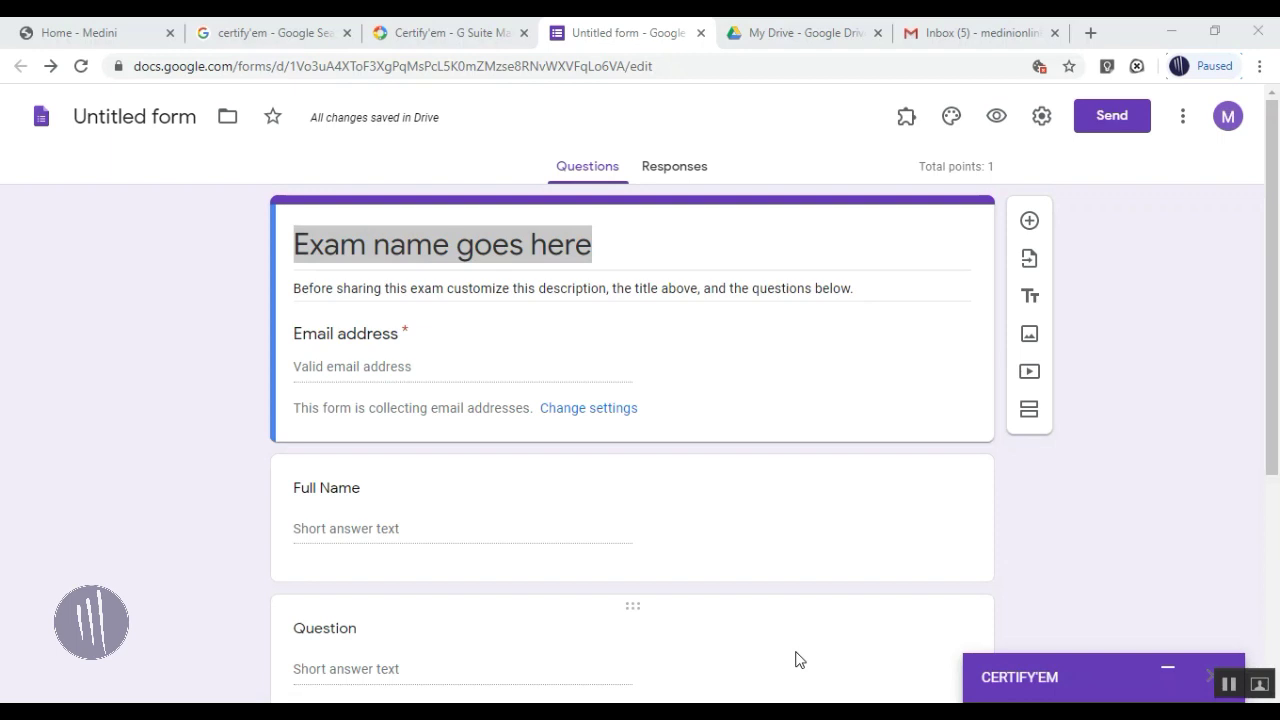
click(666, 246)
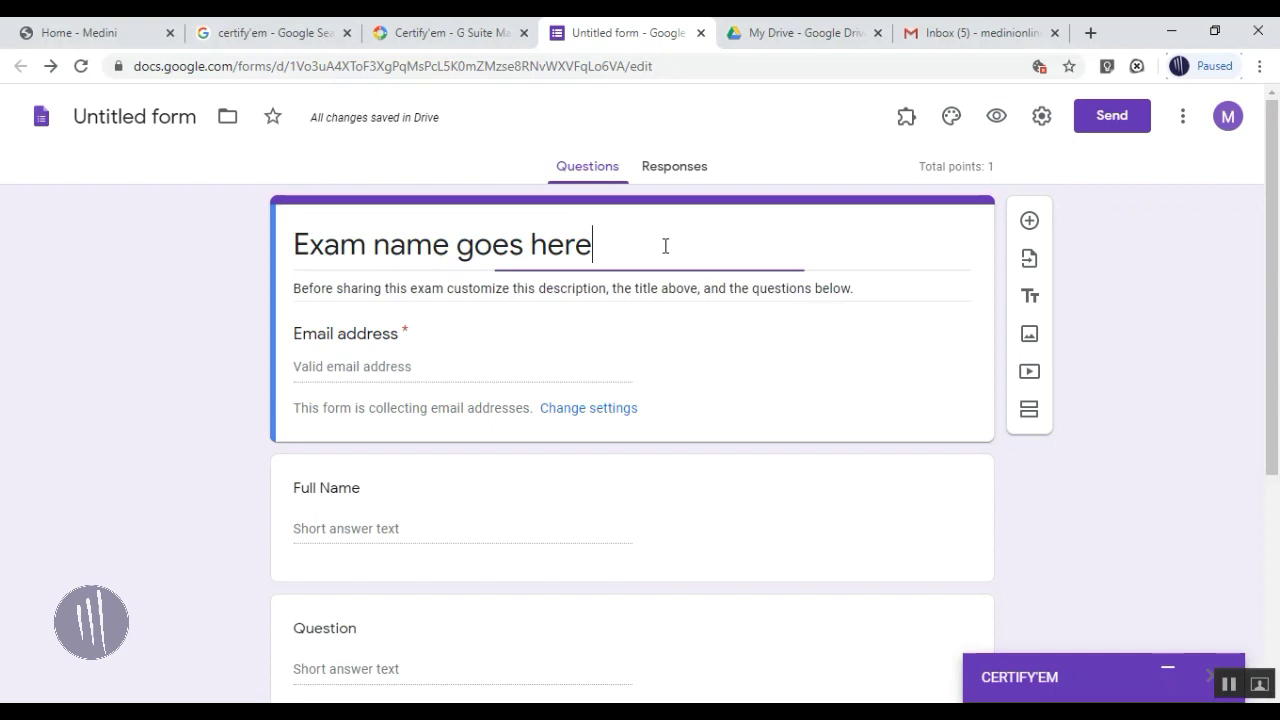
key(BackSpace)
key(BackSpace)
key(BackSpace)
key(BackSpace)
key(BackSpace)
key(BackSpace)
key(BackSpace)
key(BackSpace)
key(BackSpace)
key(BackSpace)
key(BackSpace)
key(BackSpace)
key(BackSpace)
key(BackSpace)
key(BackSpace)
key(BackSpace)
key(BackSpace)
key(BackSpace)
key(BackSpace)
text(C)
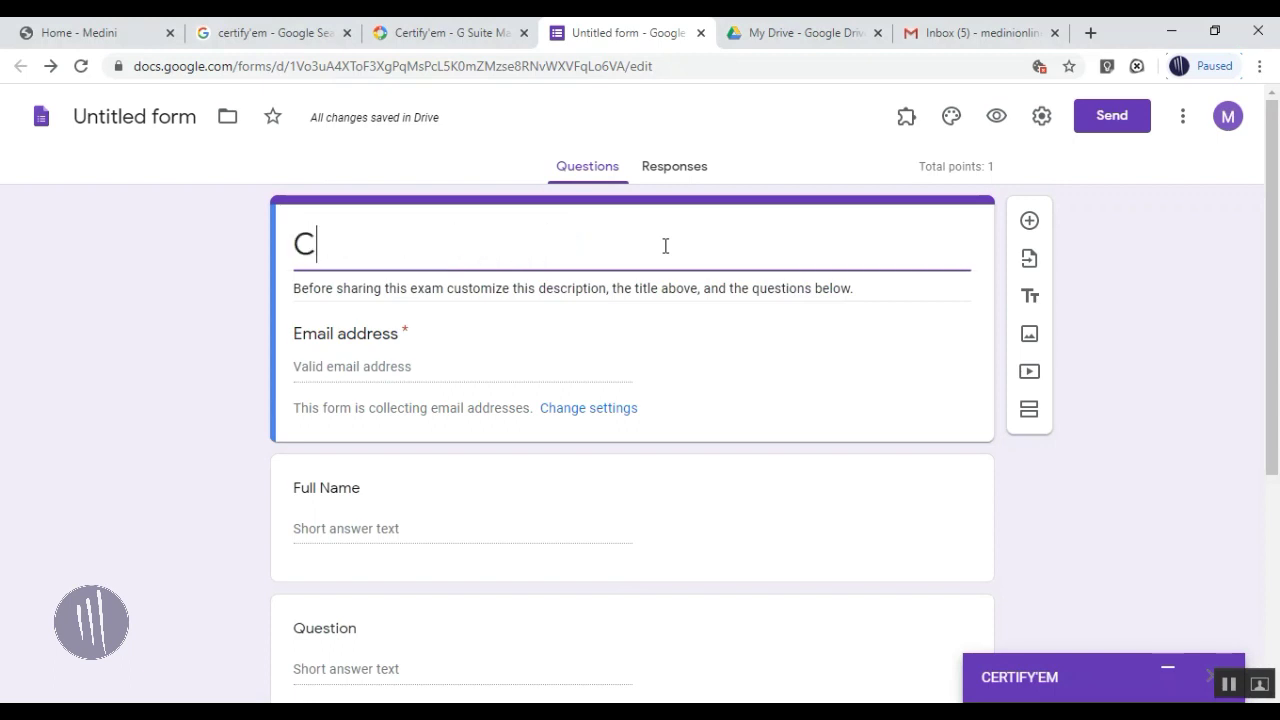
text(AD ONLINE TEST)
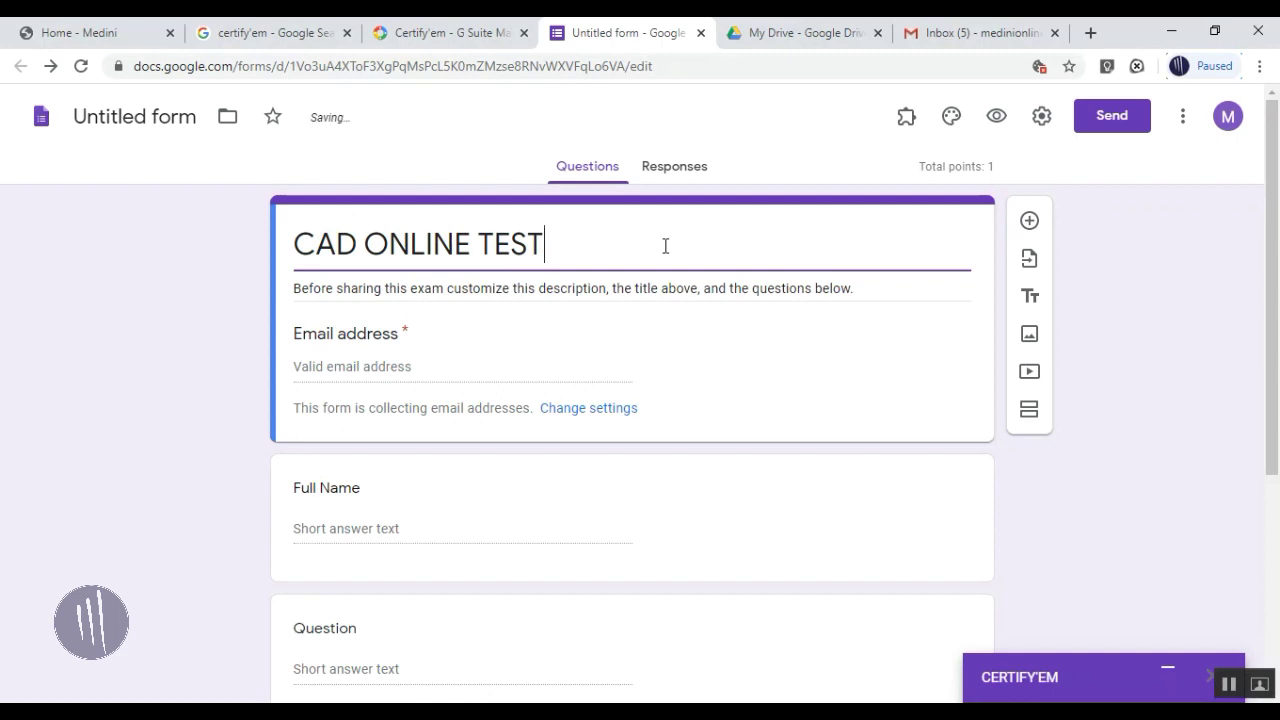
triple_click(618, 286)
text(AUTOCAD)
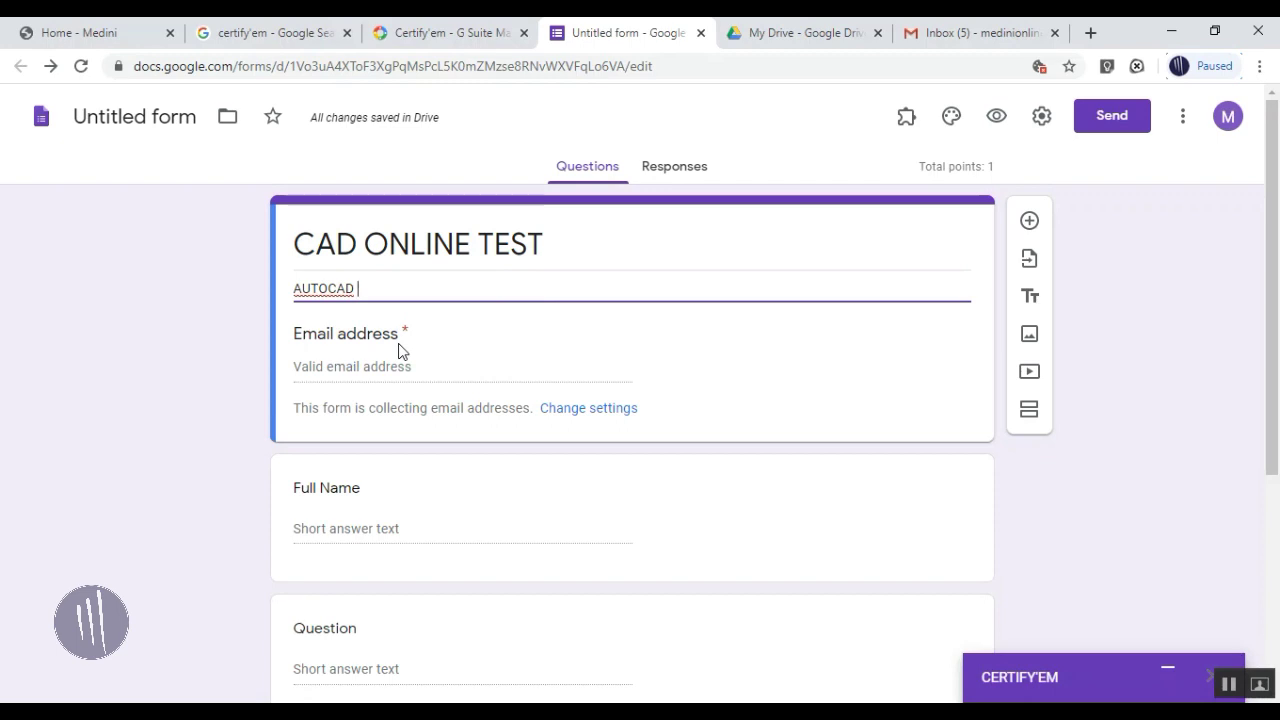
Make Full Name required, then title the next question 'ORGANISATION / COLLEGE' and make it required
click(637, 515)
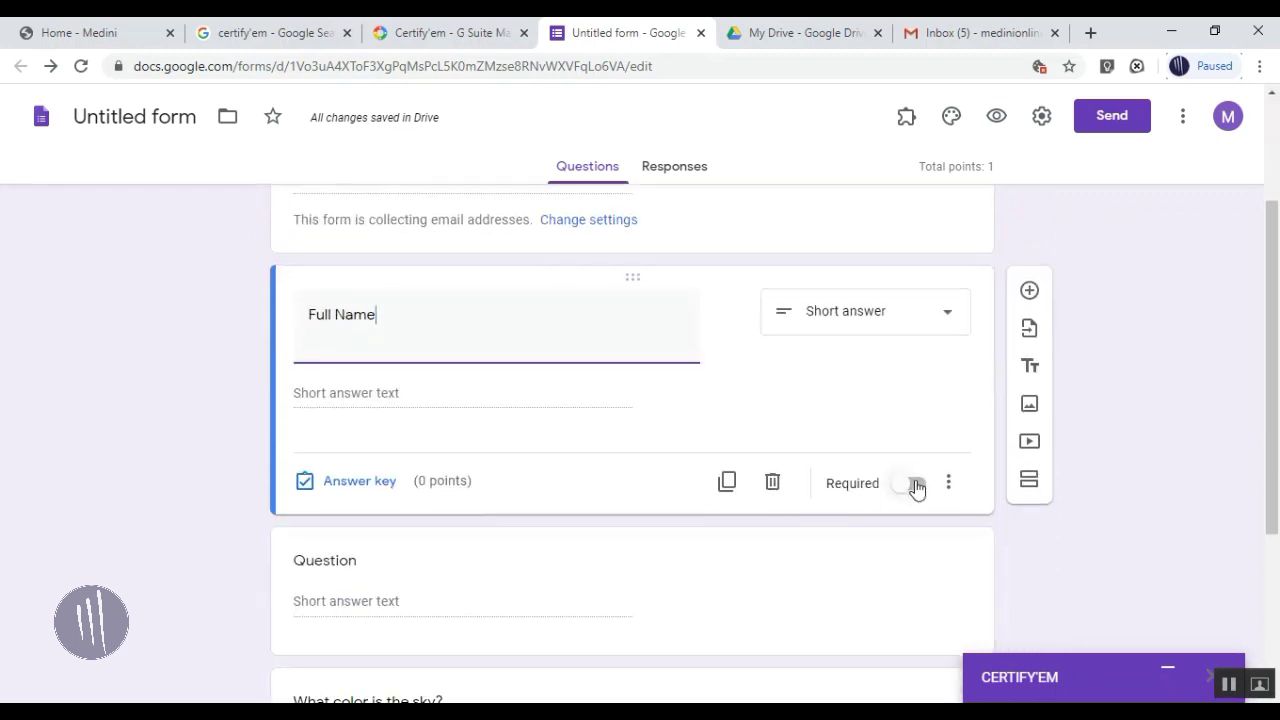
click(914, 484)
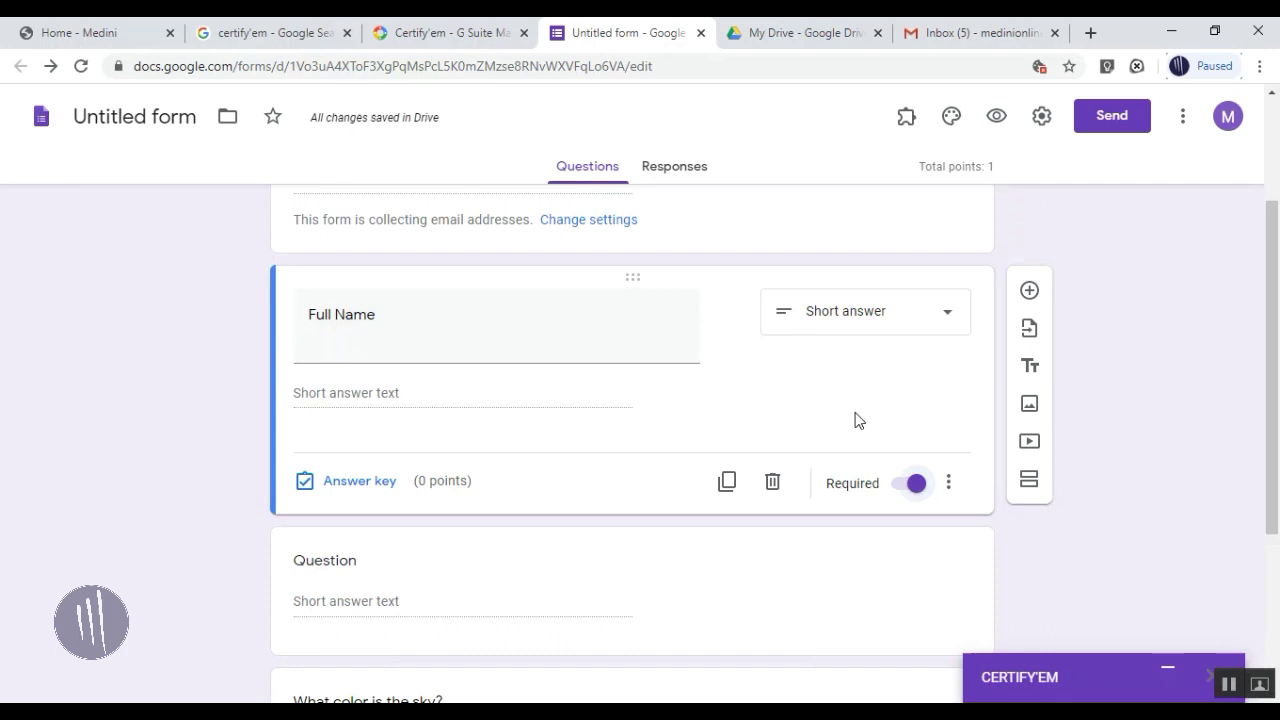
scroll(856, 418, down, 2)
click(778, 382)
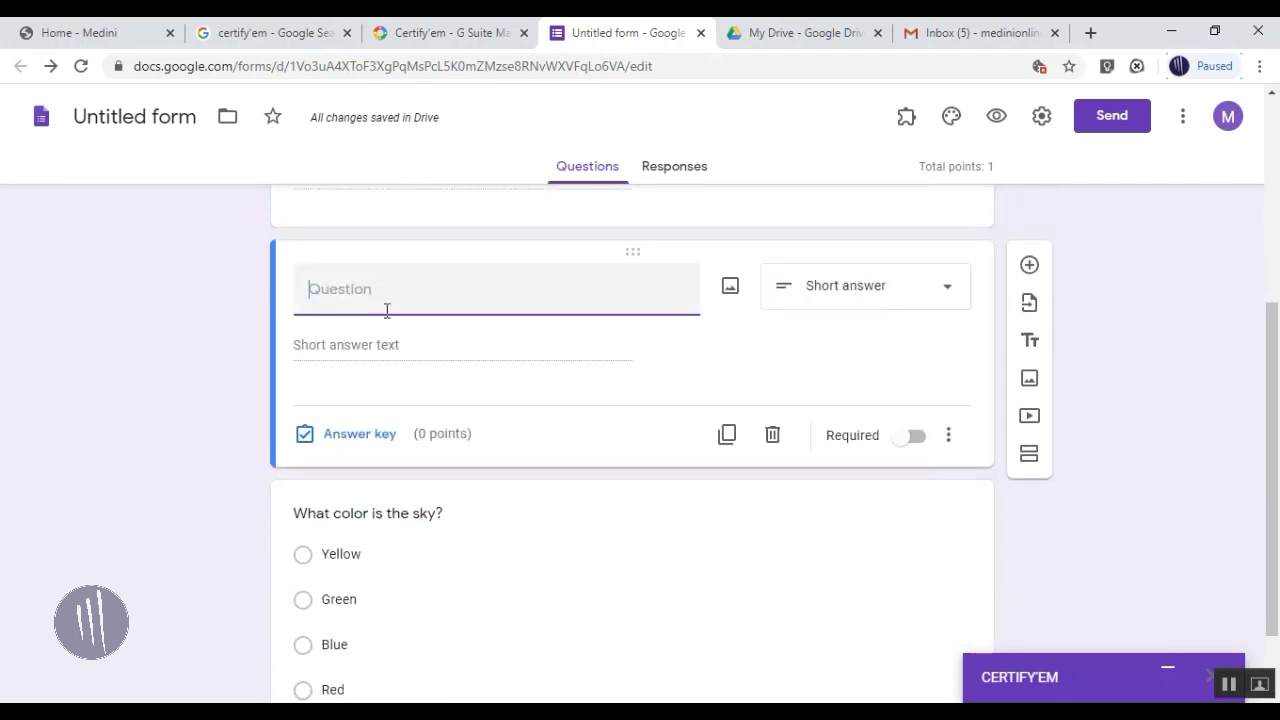
text(OR)
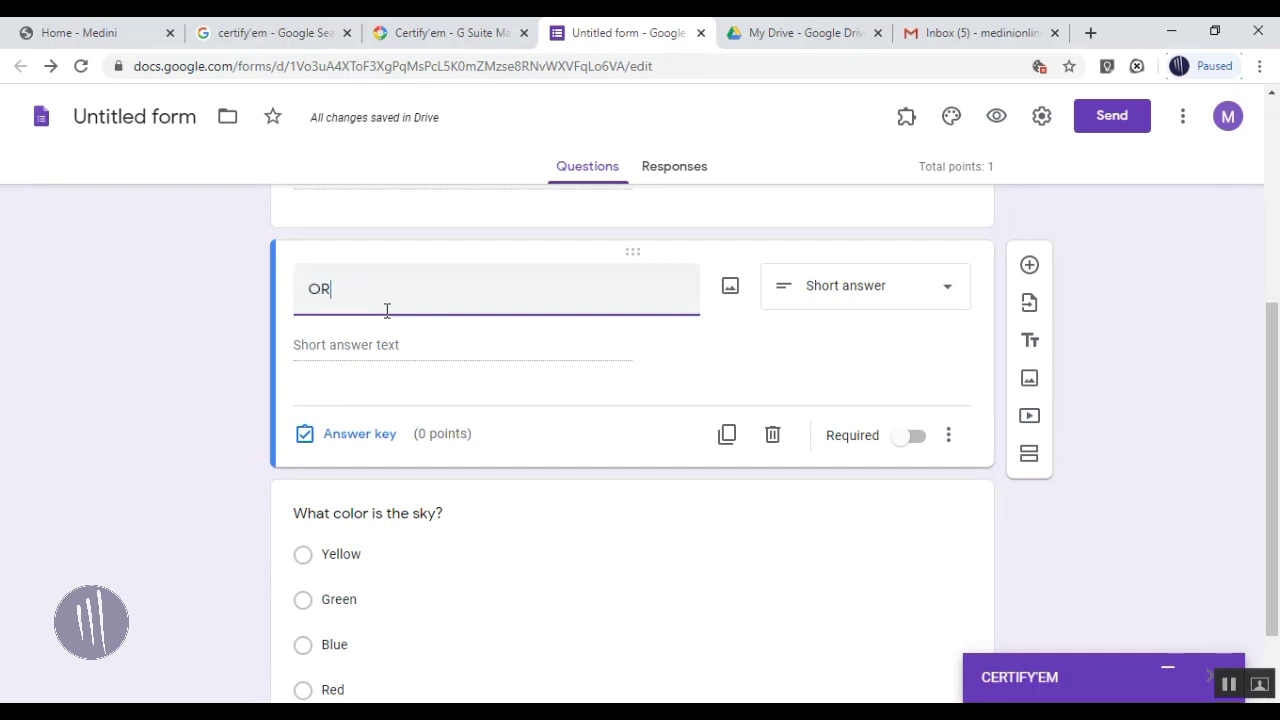
text(GANISATION /)
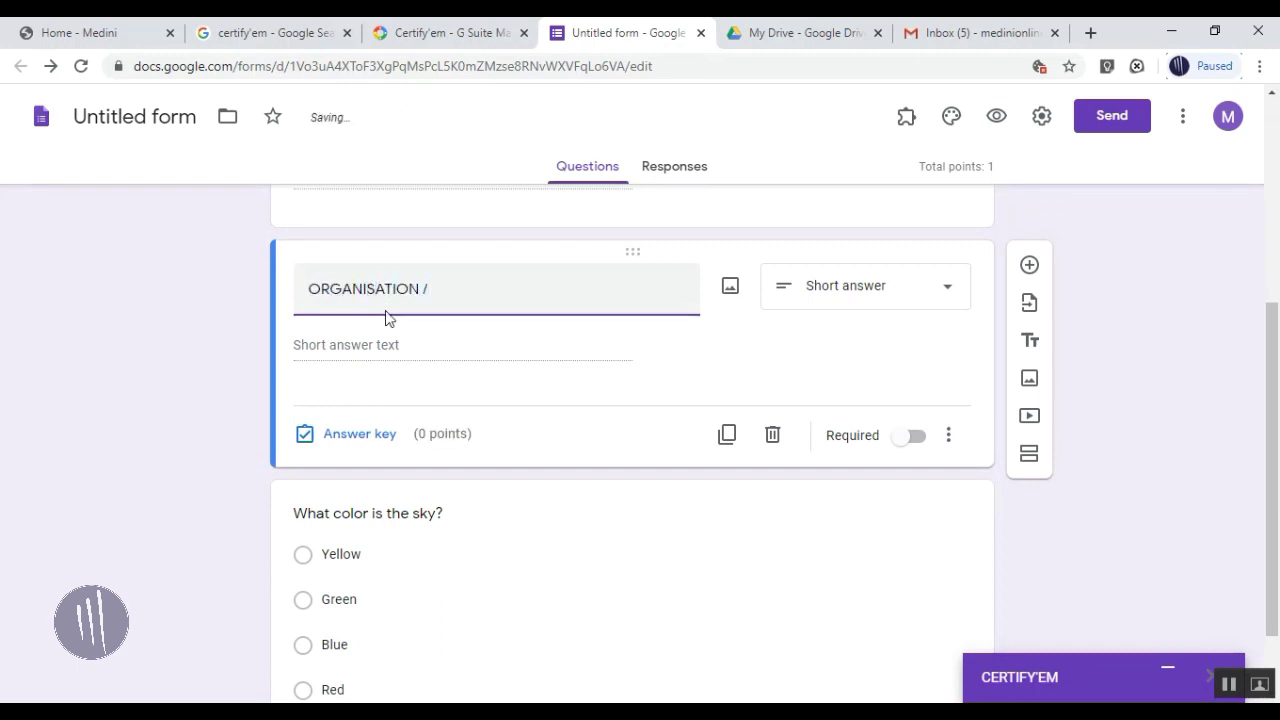
text( COLLEGE)
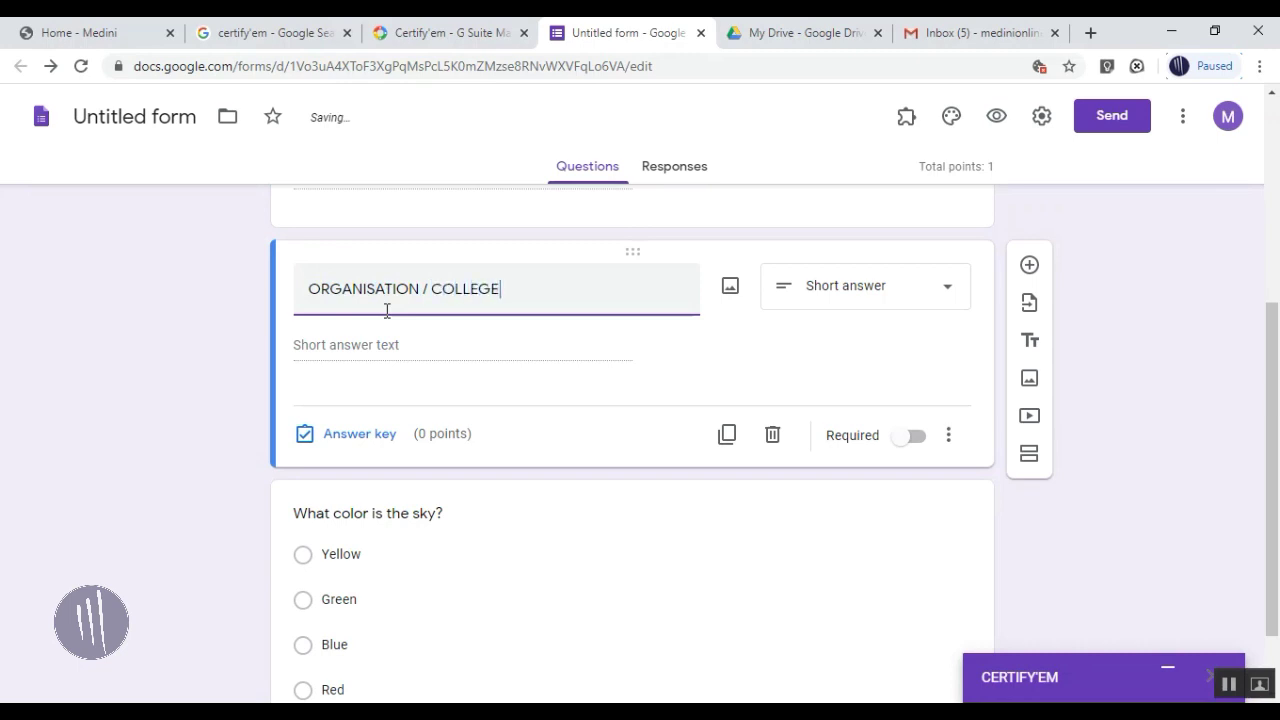
click(947, 435)
click(919, 445)
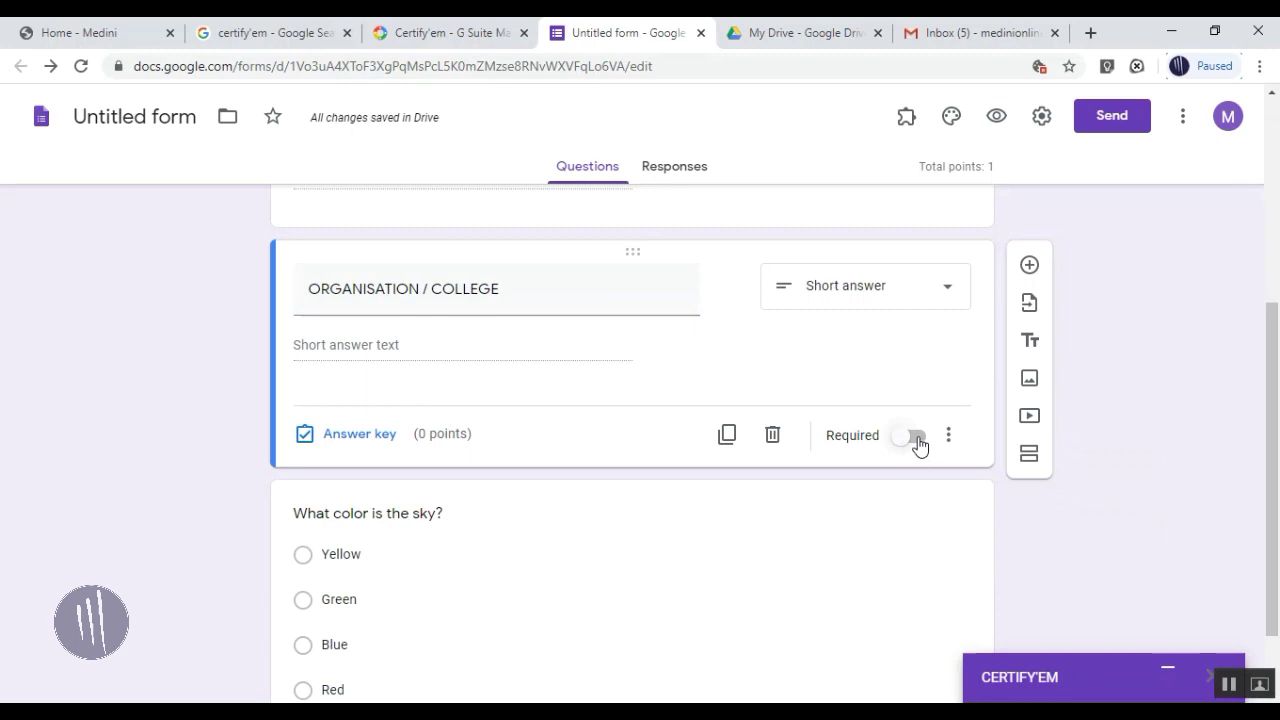
click(915, 442)
scroll(1140, 414, down, 1)
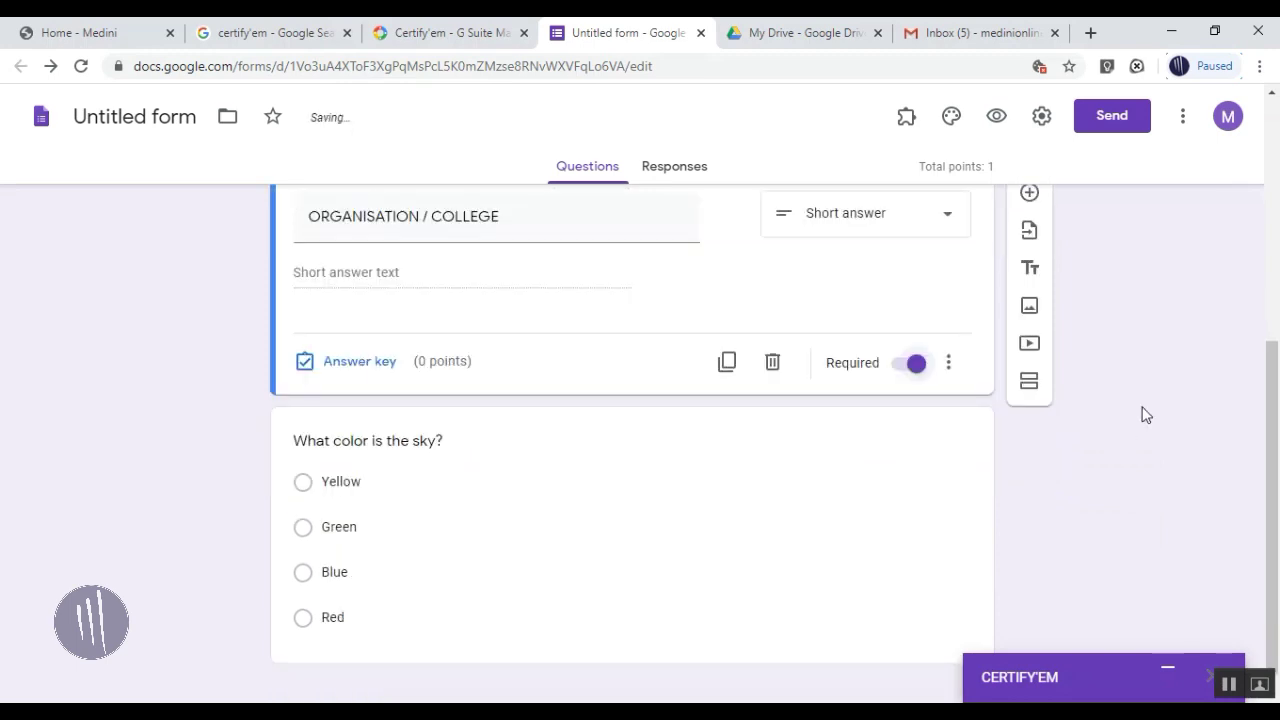
Retitle the sky colour question as 'AutoCAD extension'
click(446, 423)
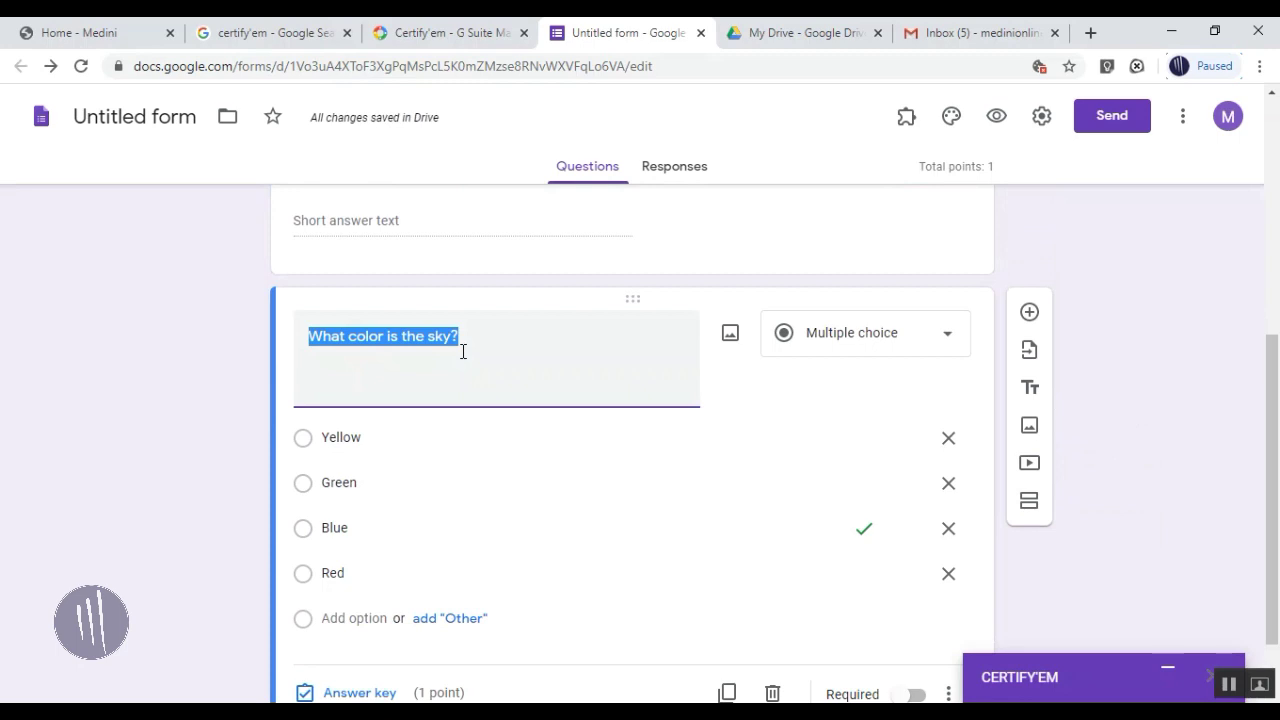
text(AutoCAD exte)
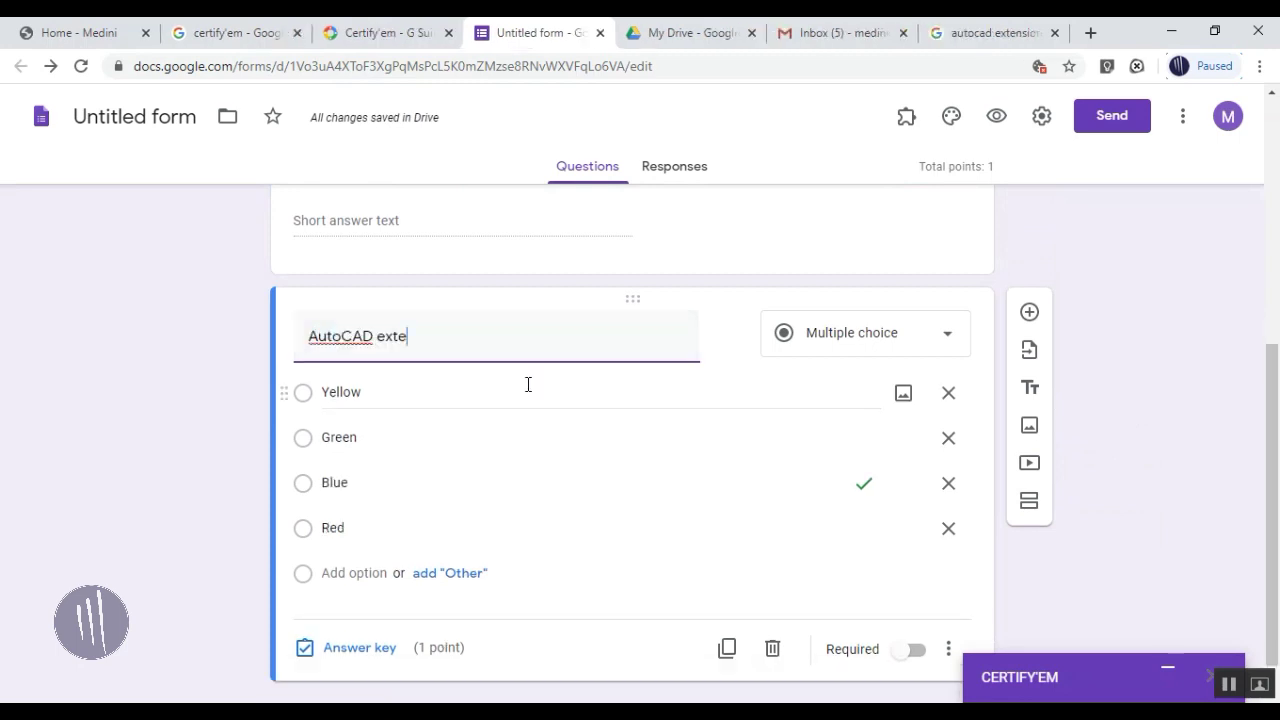
text(nsion)
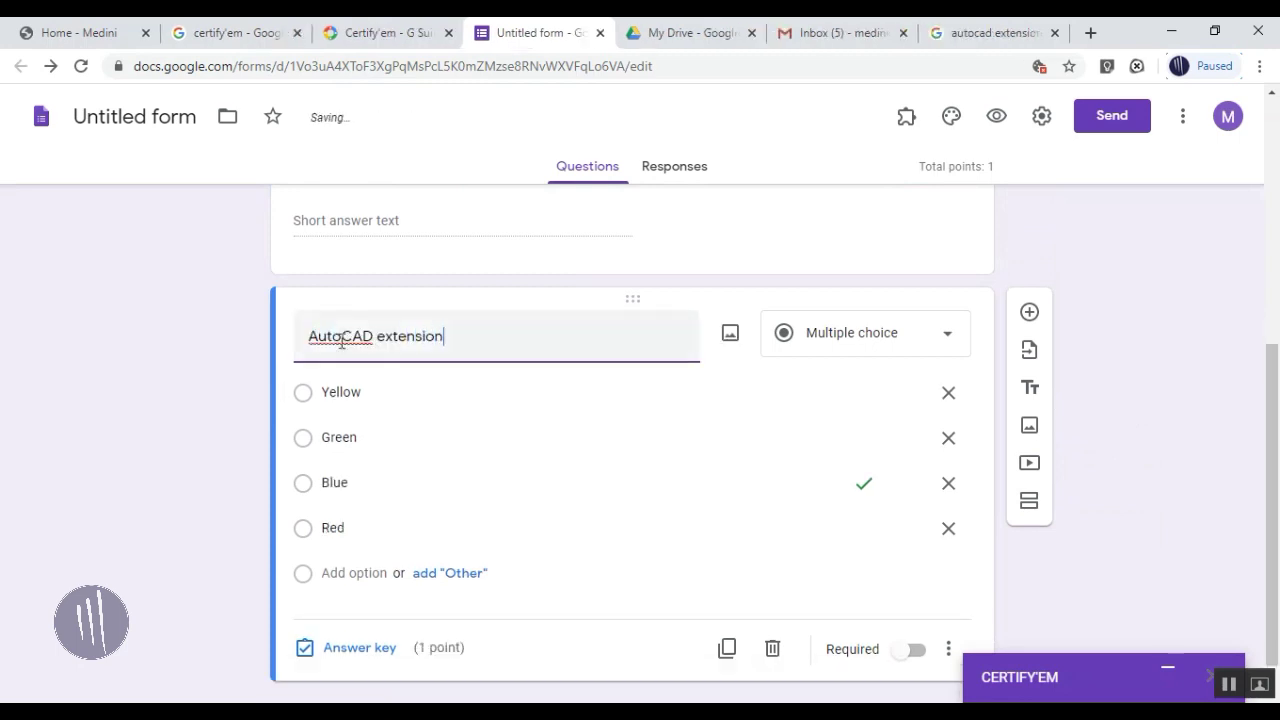
Replace its four answer choices with .dwg, .dwt, .aut and .dte
click(362, 399)
text(.dwg)
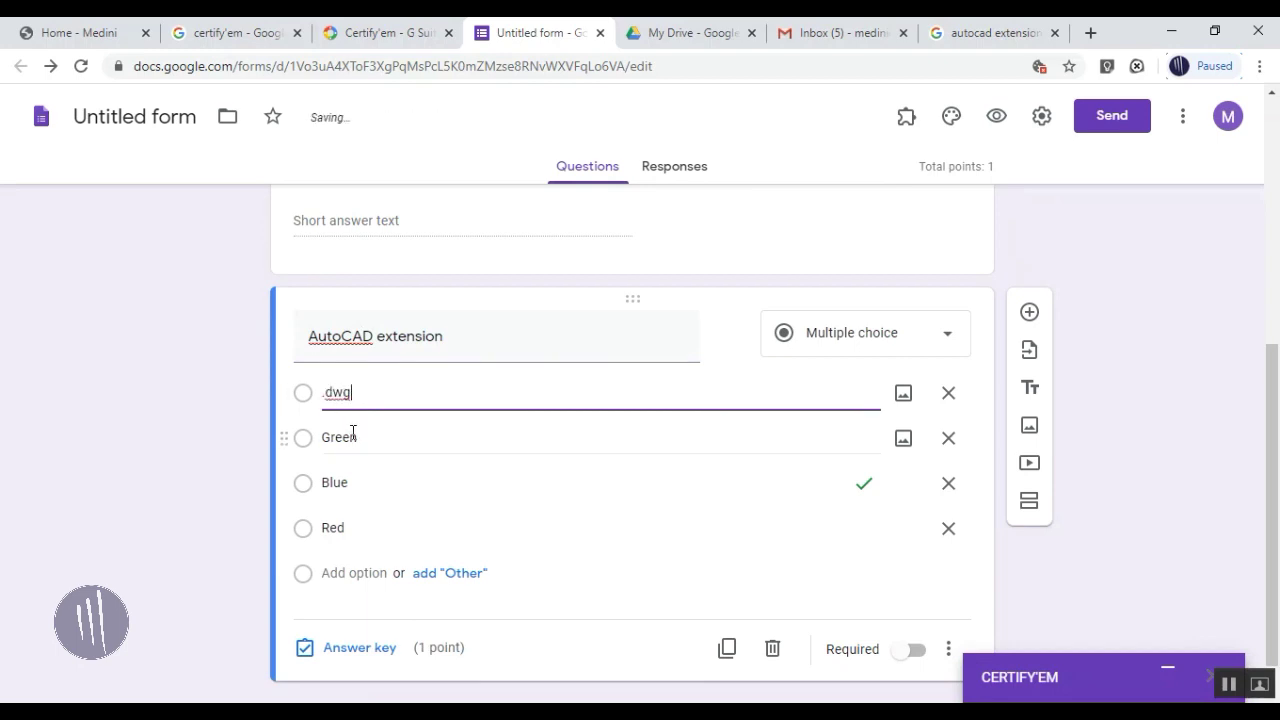
click(352, 434)
key(BackSpace)
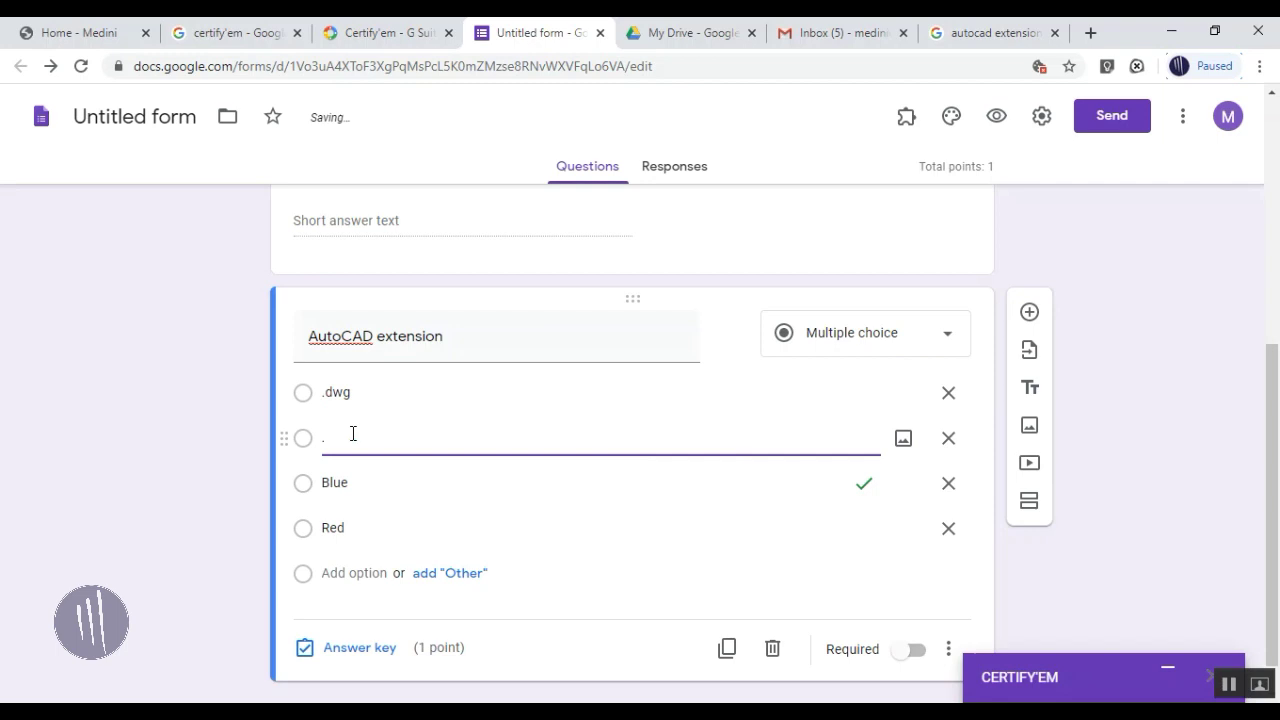
text(.dwt)
click(354, 485)
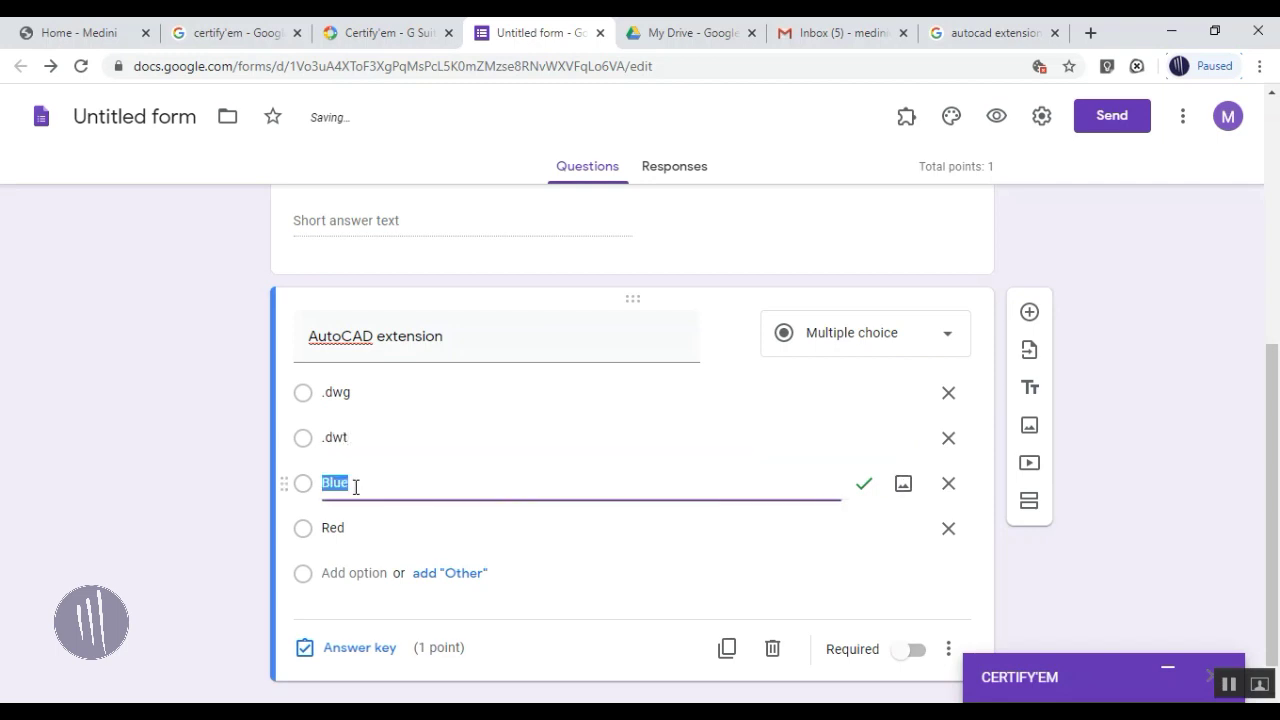
key(BackSpace)
text(.aut)
click(357, 528)
key(BackSpace)
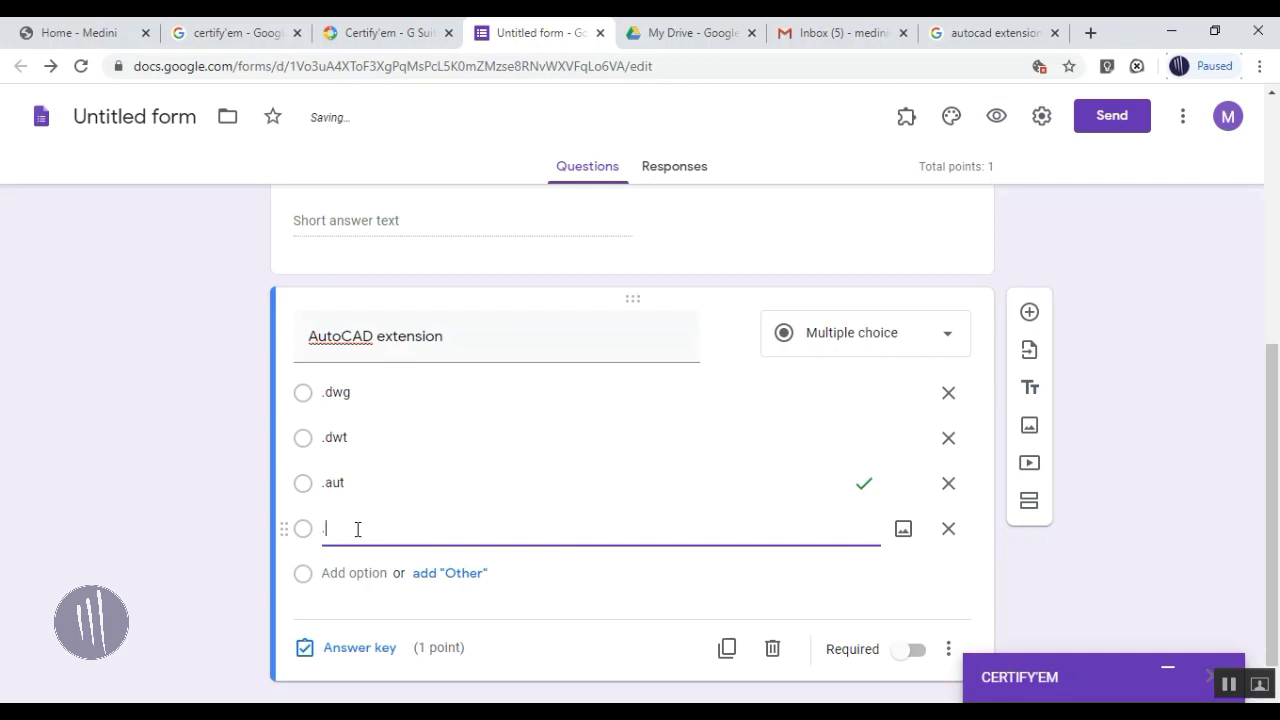
text(.dte)
In the answer key, mark .dwg correct instead of .aut, and make the question required
click(366, 655)
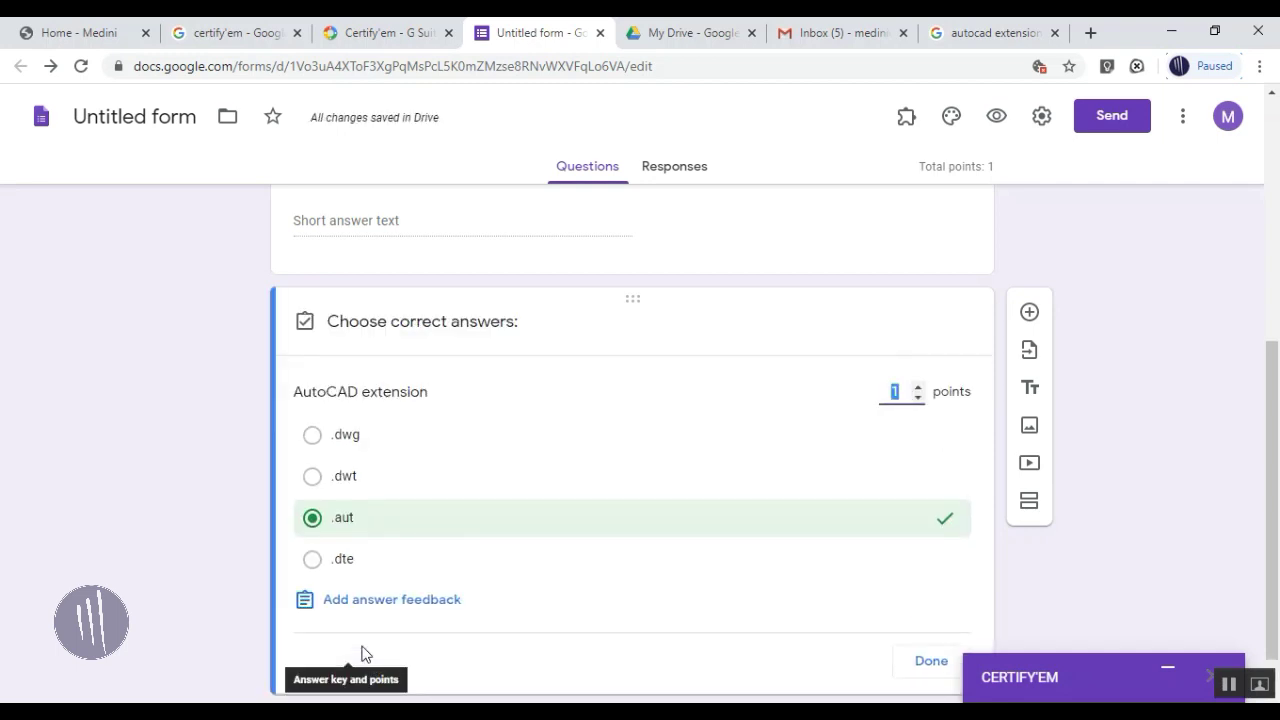
click(312, 438)
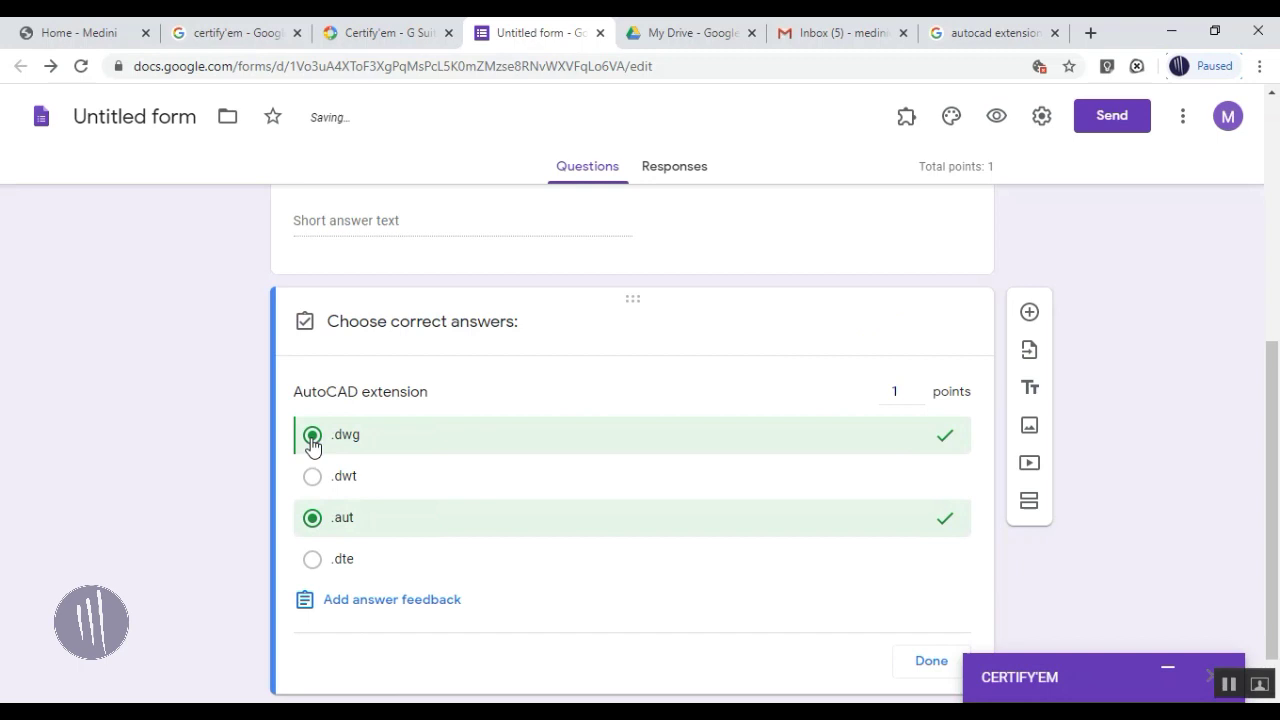
click(313, 518)
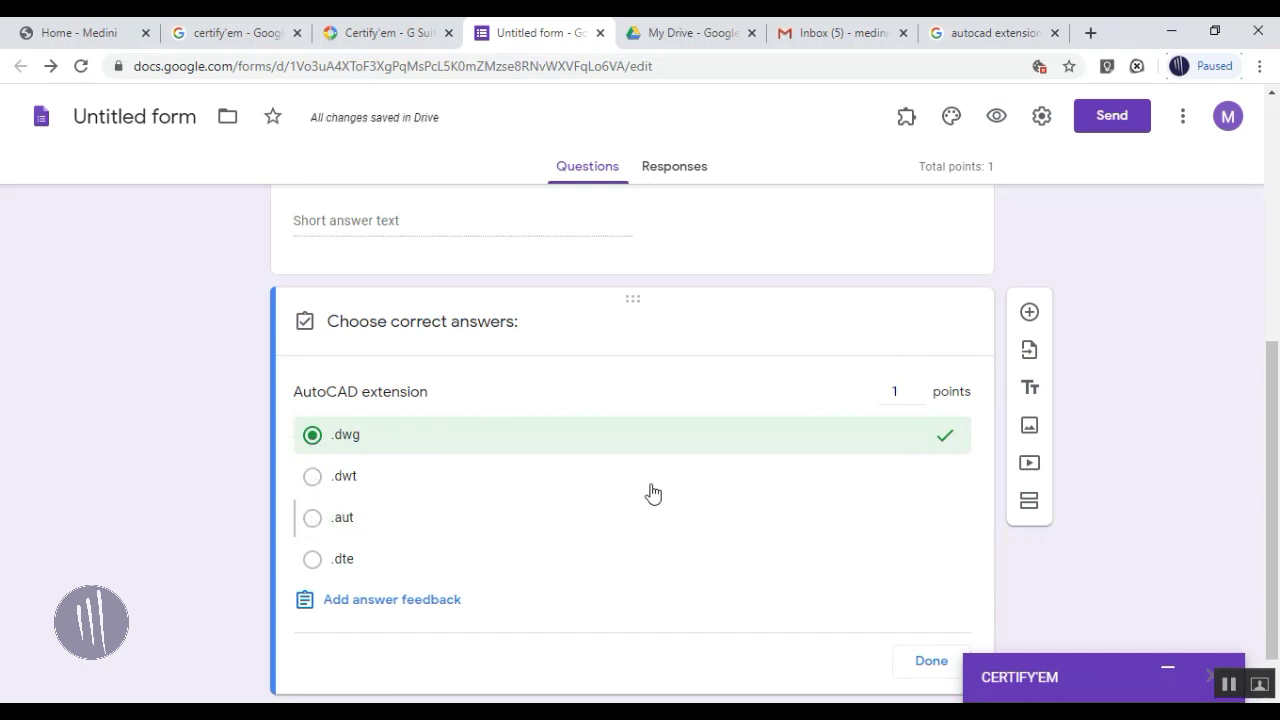
scroll(651, 493, down, 1)
click(927, 607)
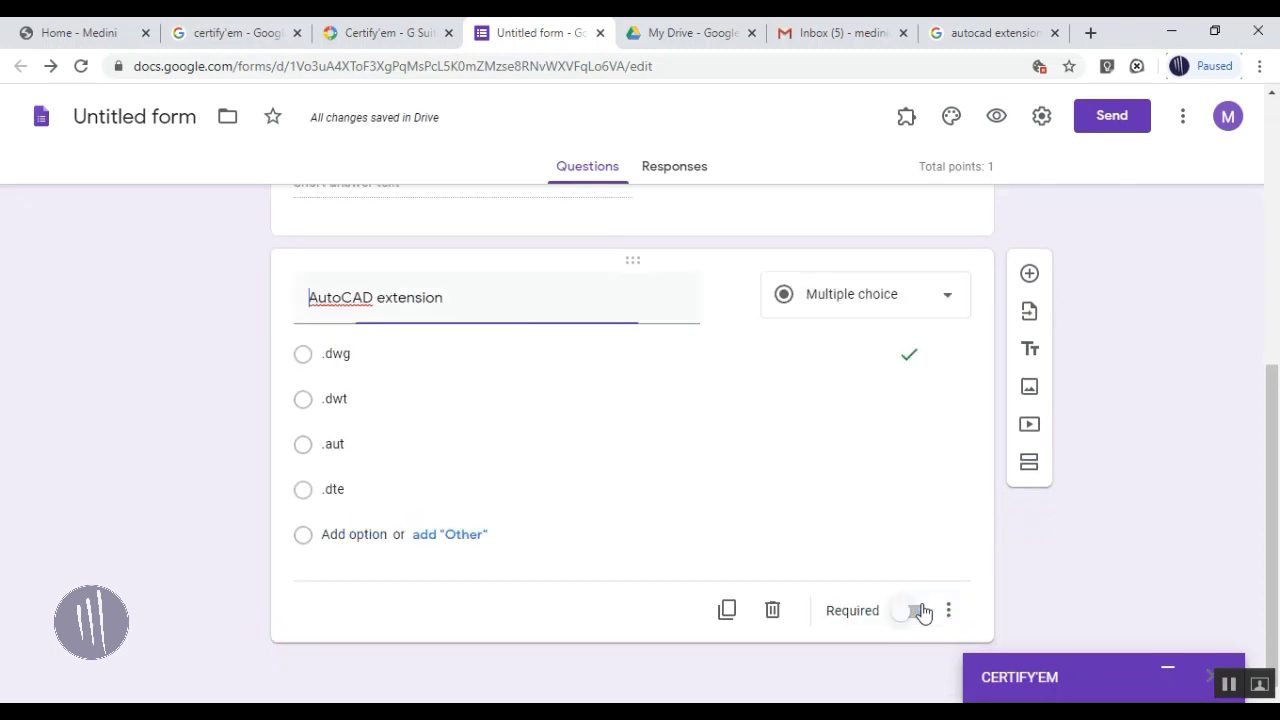
click(915, 611)
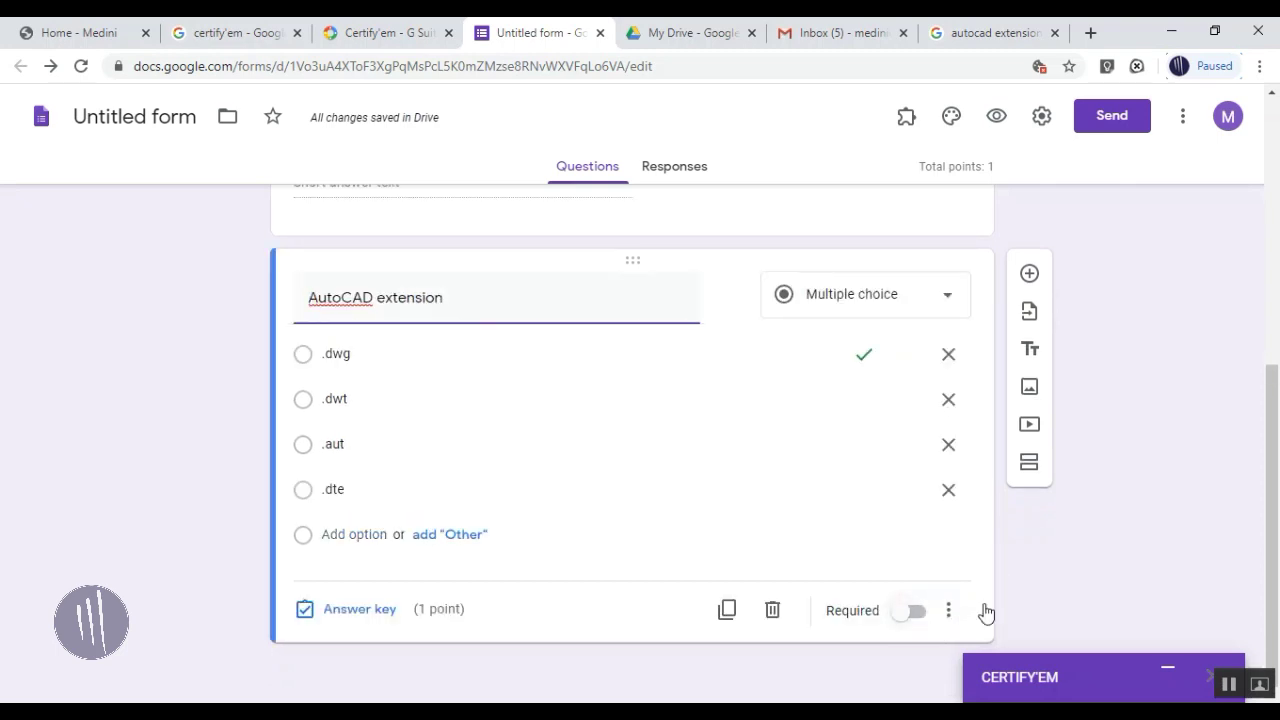
Duplicate the AutoCAD extension question, then delete the duplicate copy
click(727, 610)
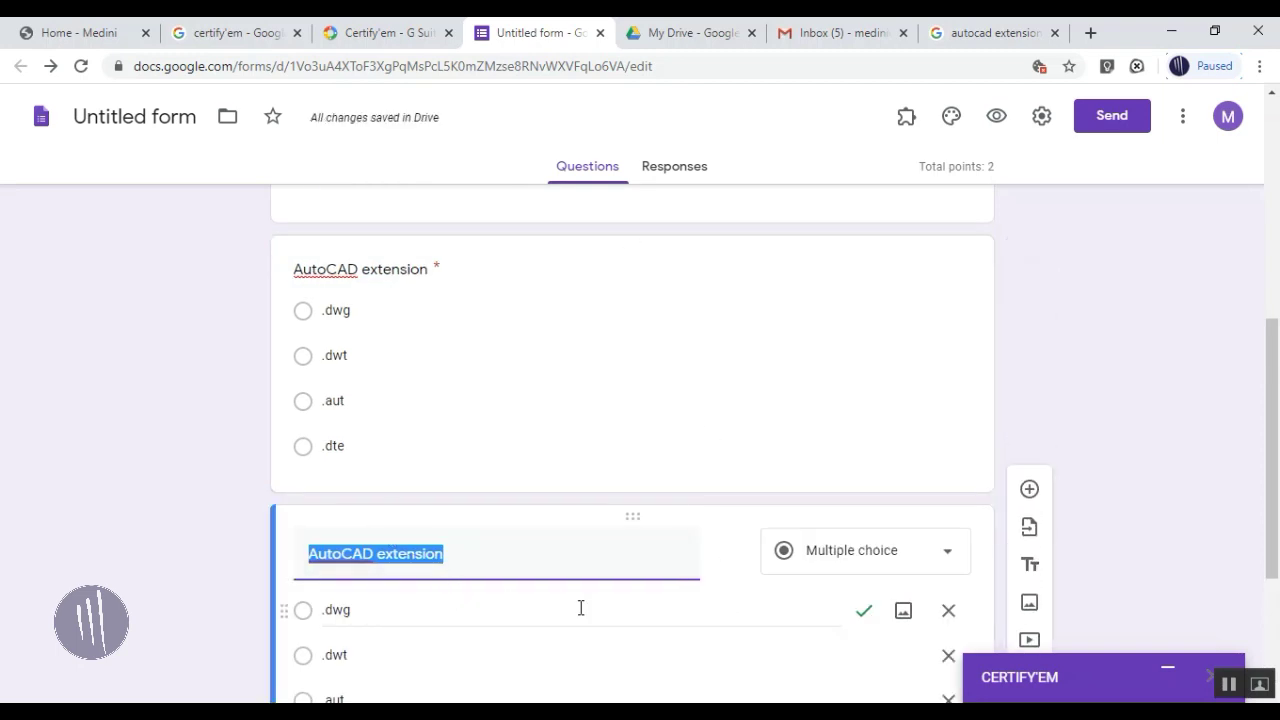
scroll(580, 608, down, 2)
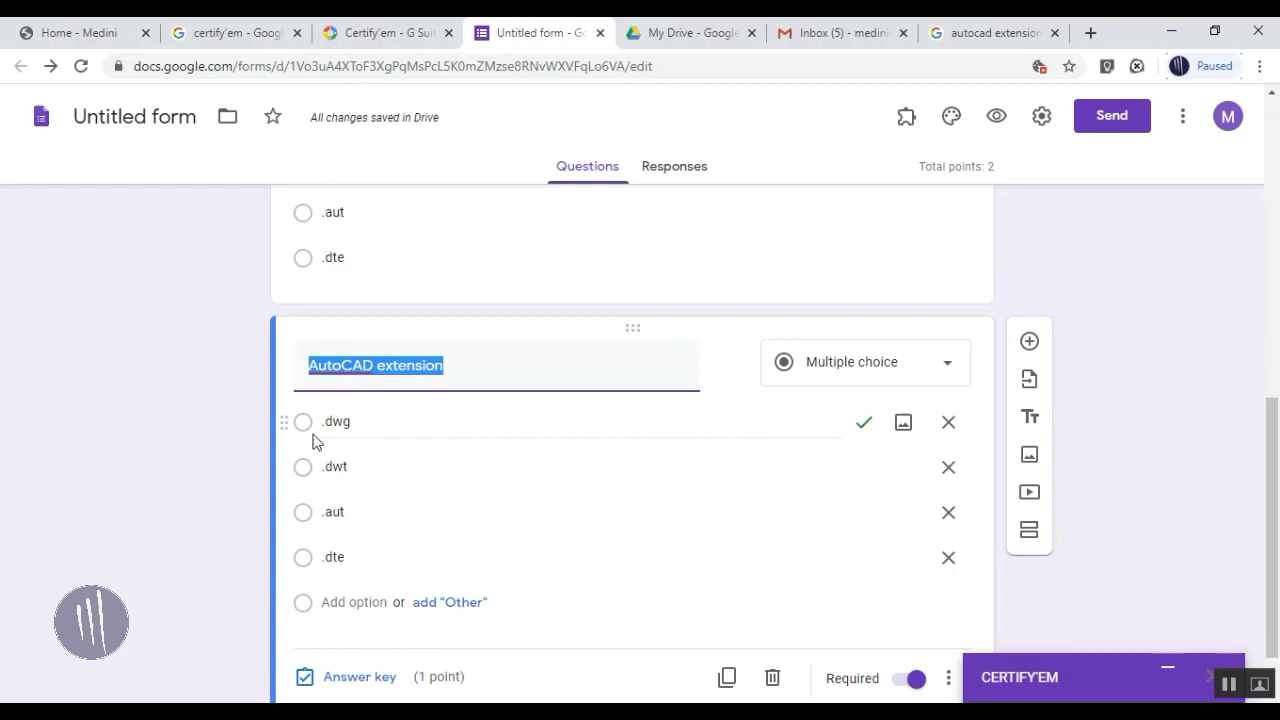
click(932, 371)
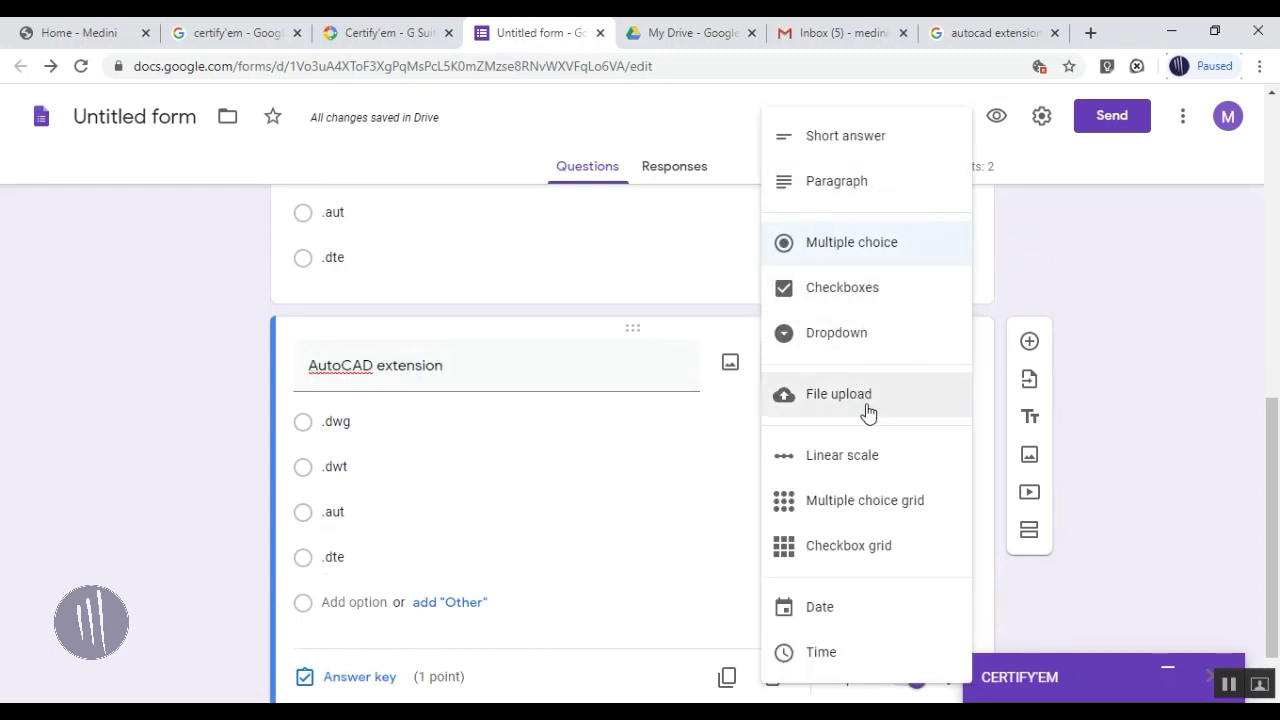
click(1156, 443)
scroll(1134, 429, down, 1)
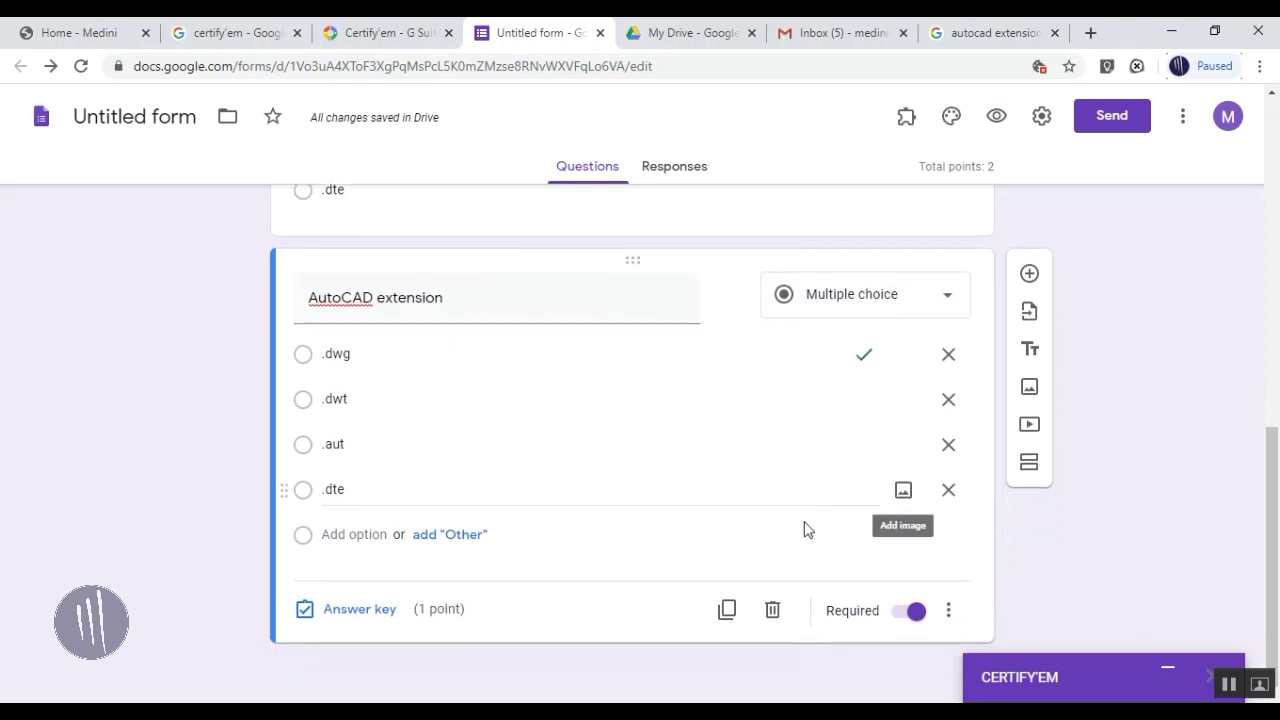
click(778, 616)
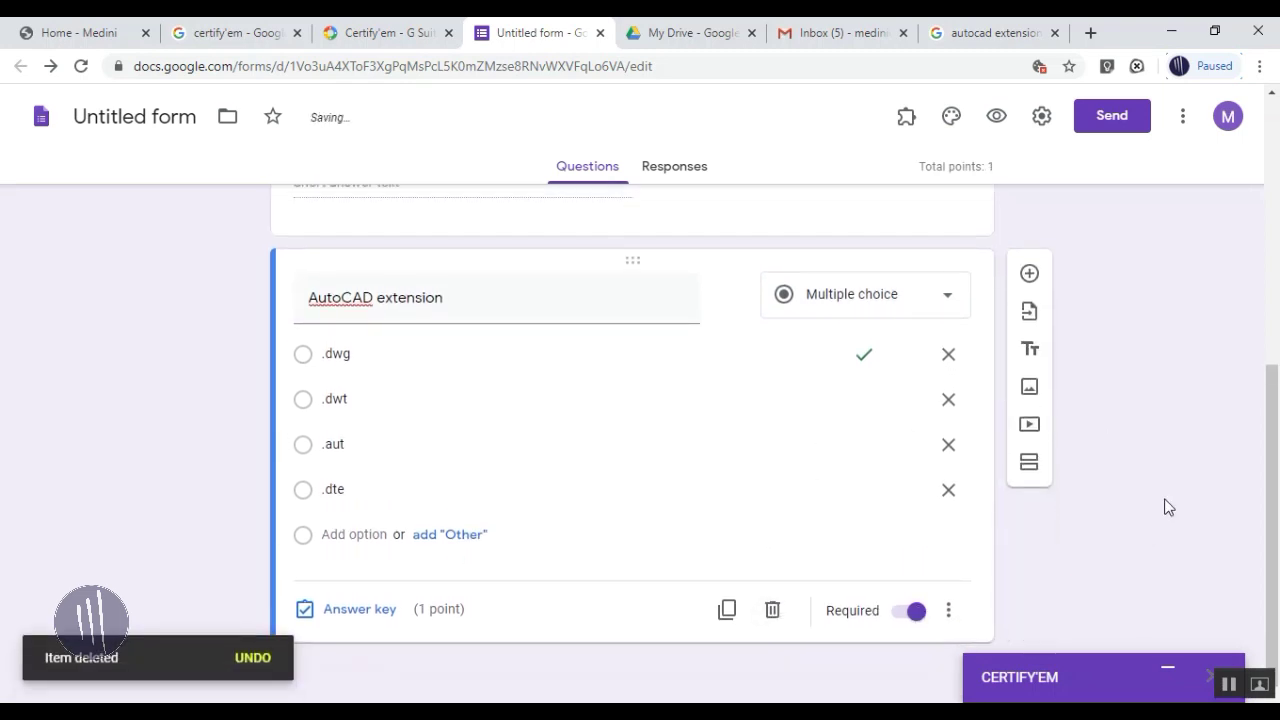
scroll(1166, 507, up, 8)
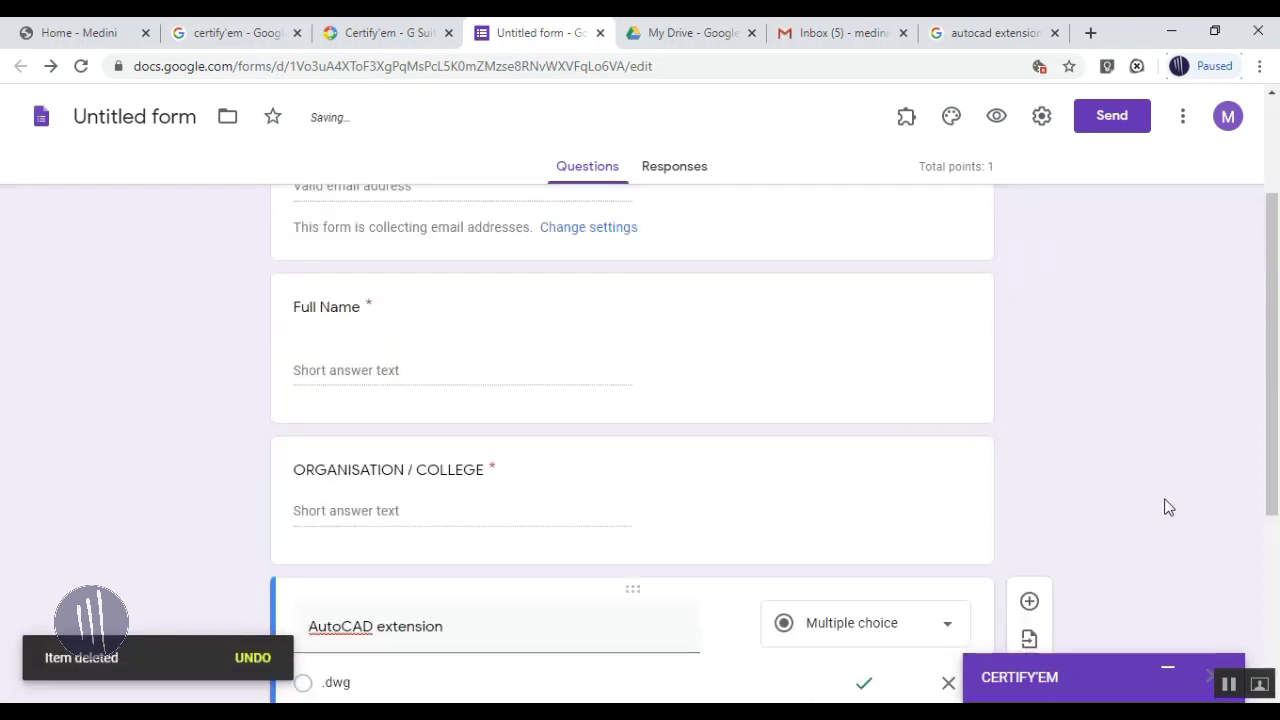
click(996, 116)
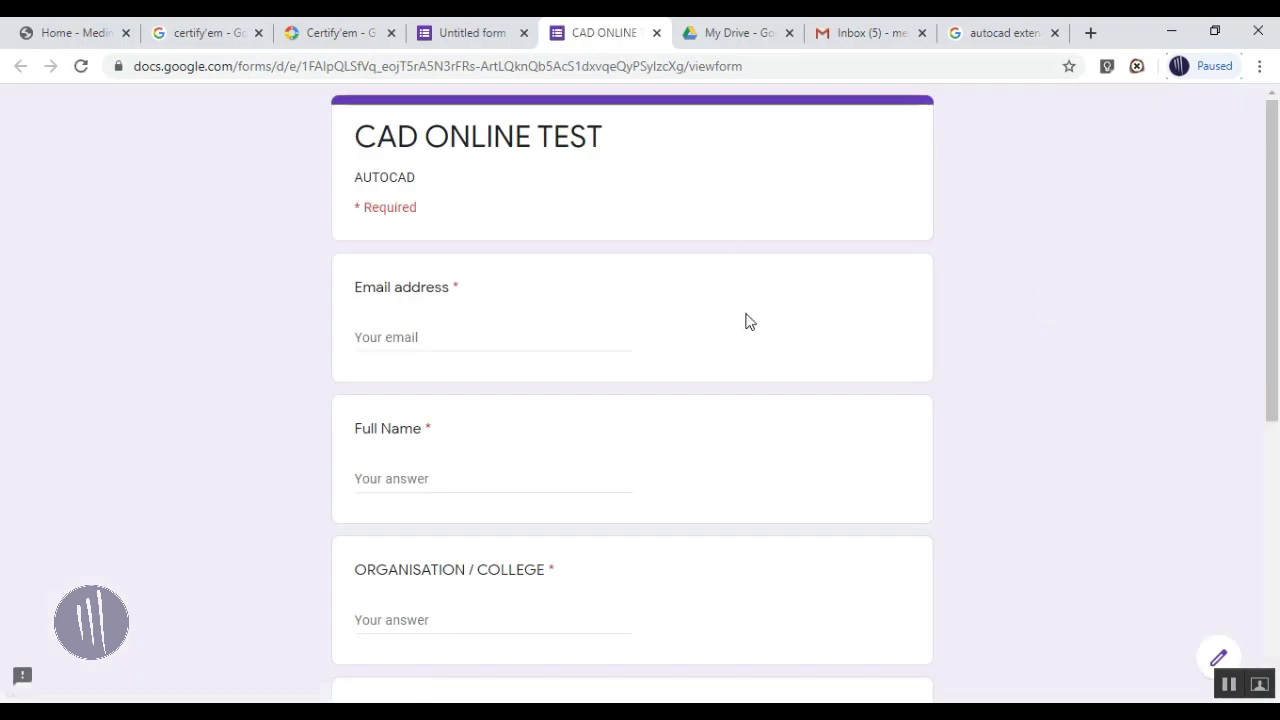
scroll(750, 321, down, 5)
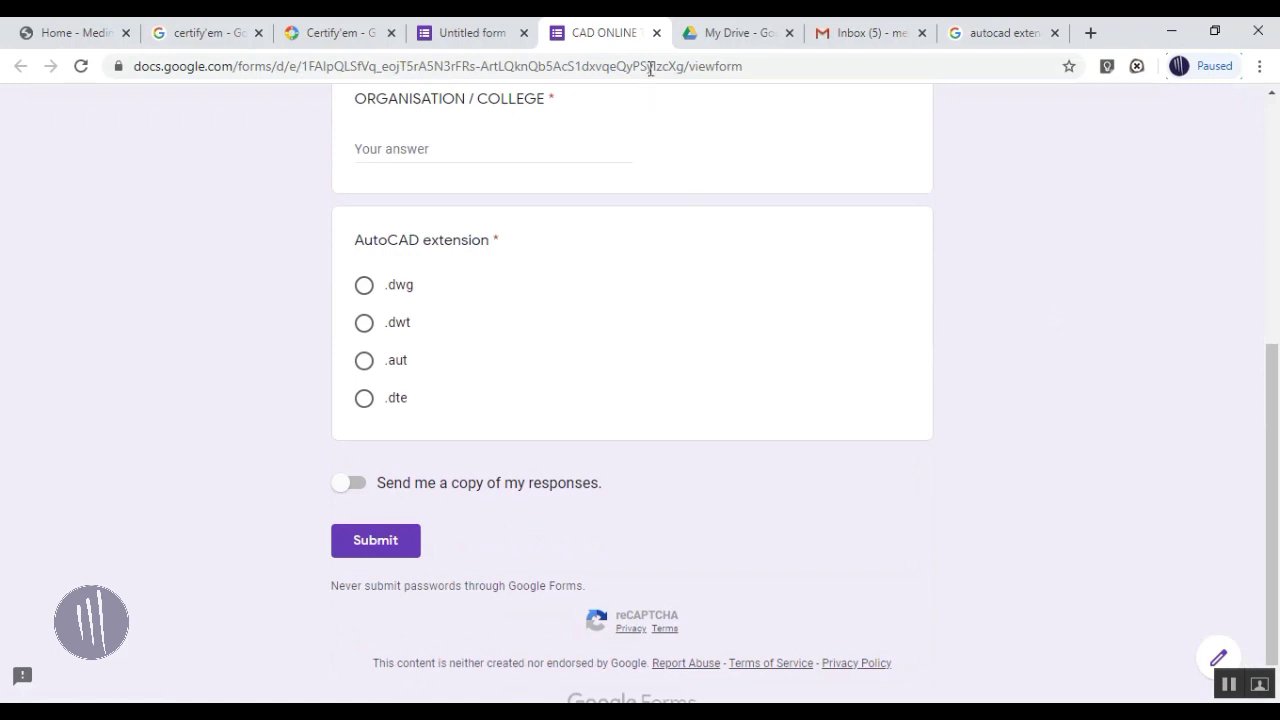
click(656, 32)
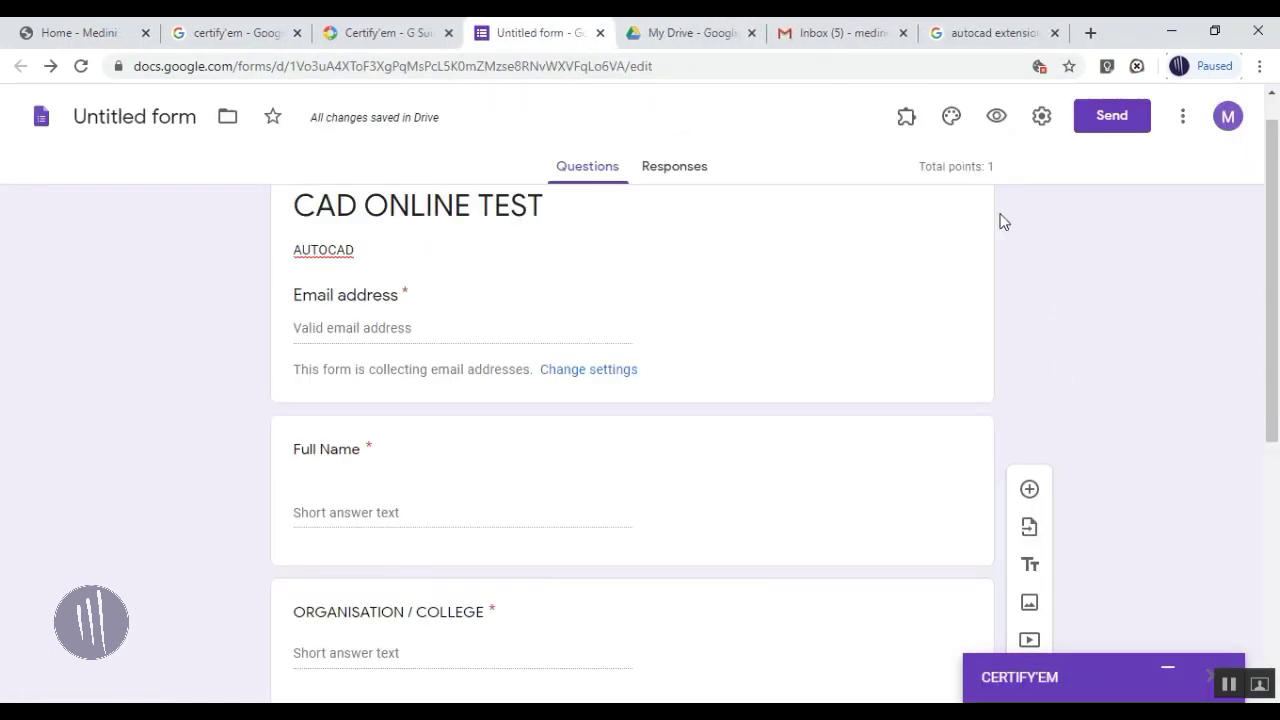
Copy the form's shortened share link from the Send dialog
click(1105, 116)
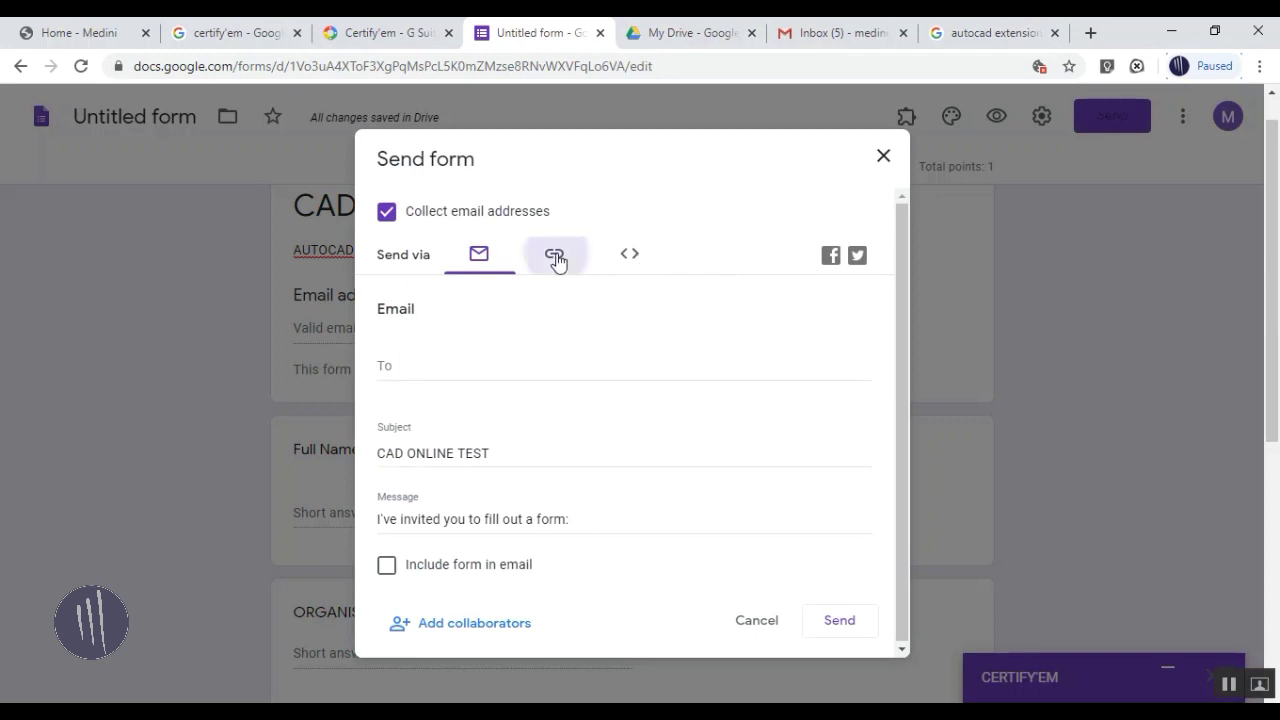
click(561, 255)
click(386, 374)
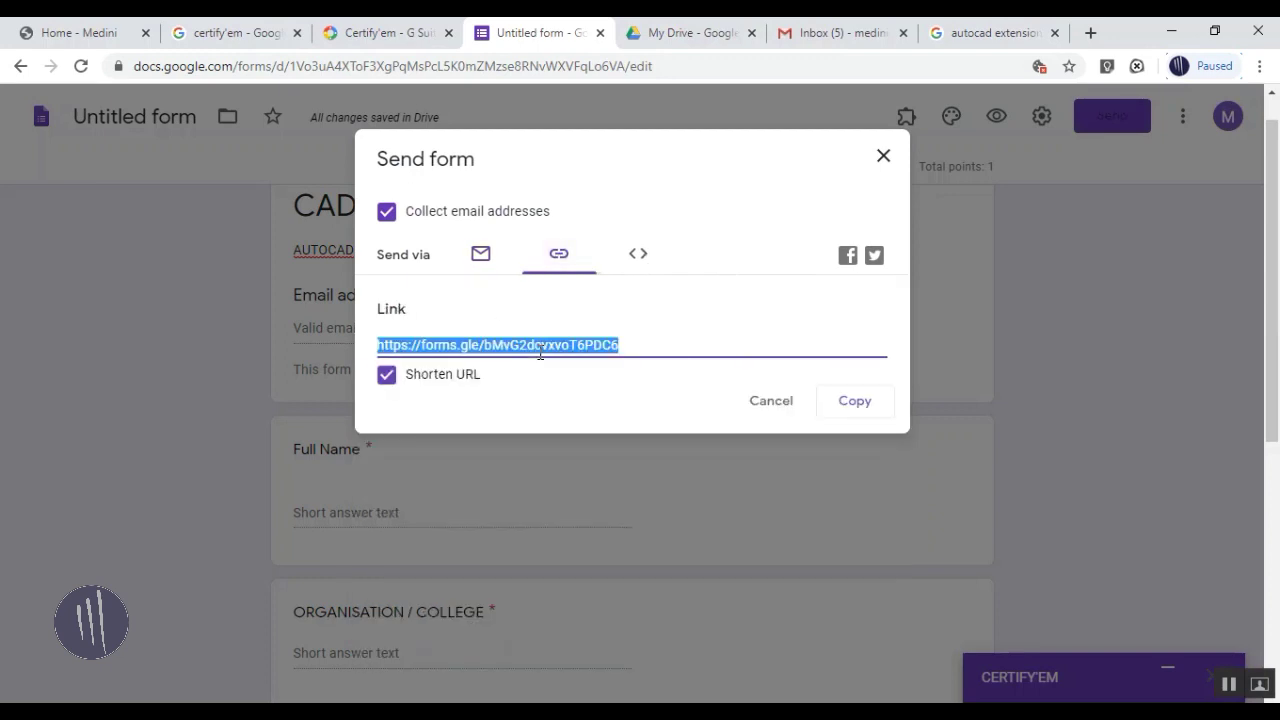
click(852, 405)
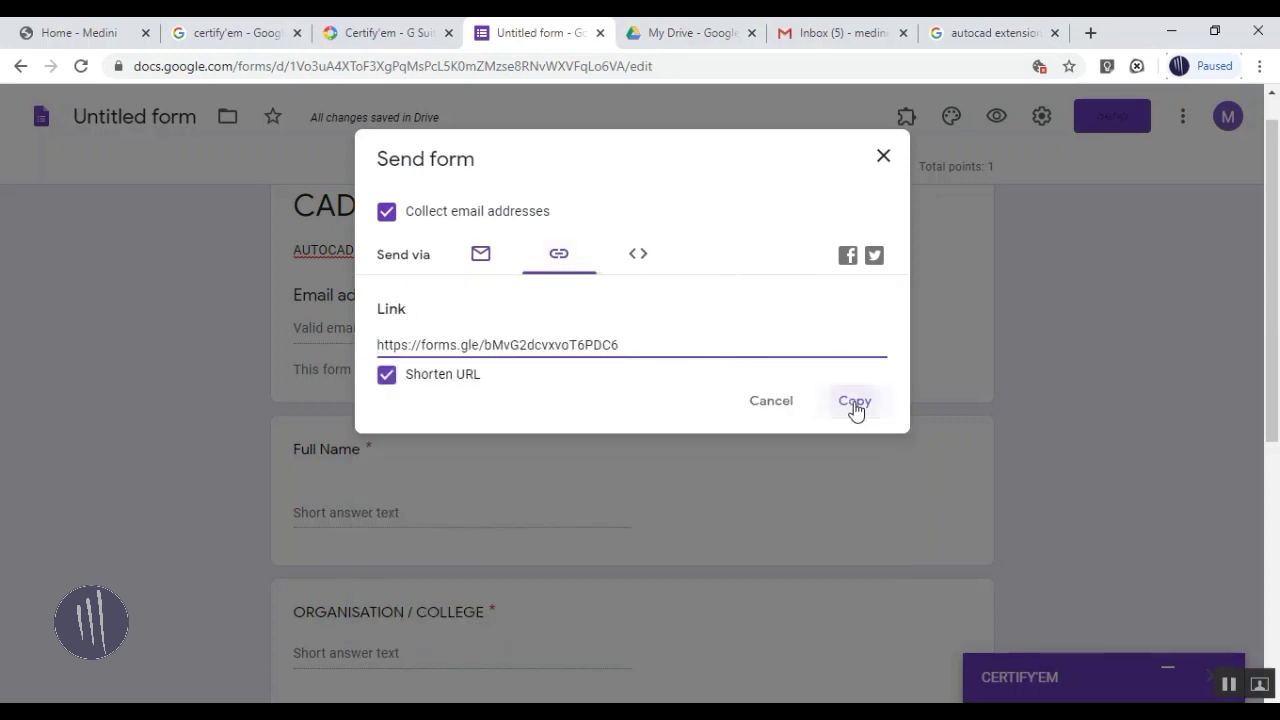
Open the copied link in another tab to load the live CAD ONLINE TEST form
click(990, 33)
click(893, 62)
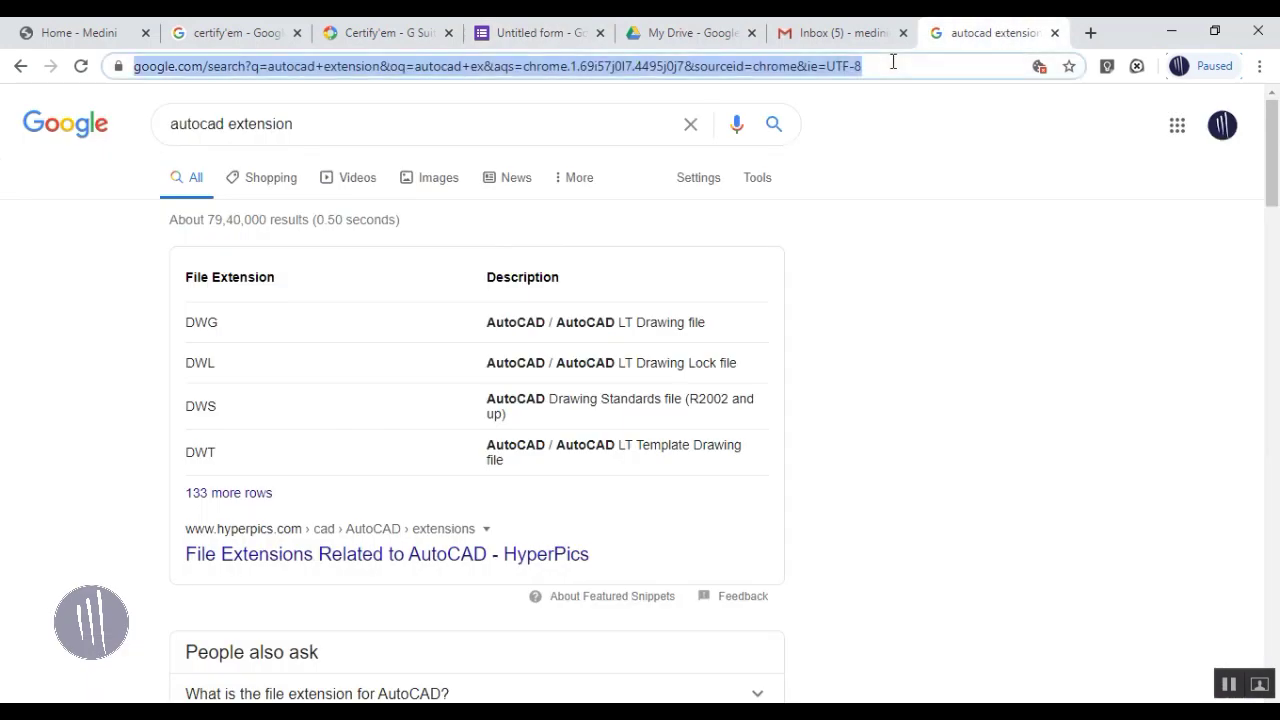
key(ctrl+v)
key(Return)
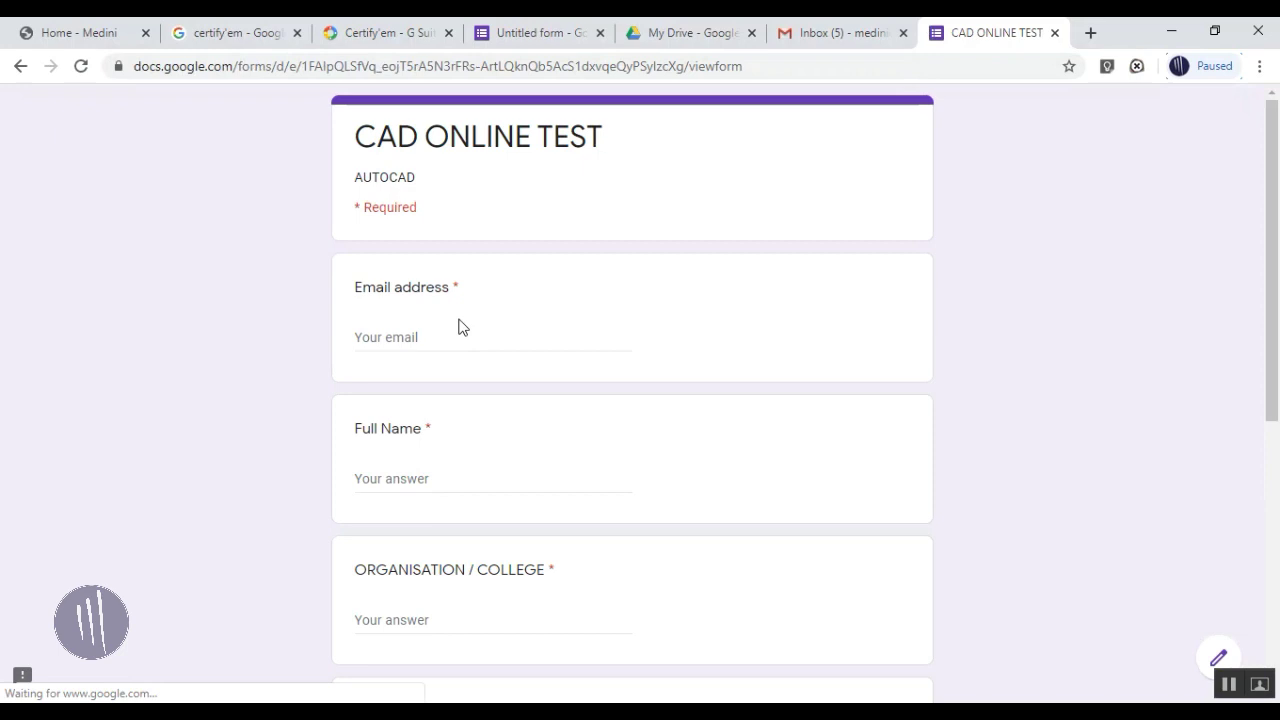
Autofill email and name, answer MEIDNI and .dwg, and request an emailed copy
click(421, 347)
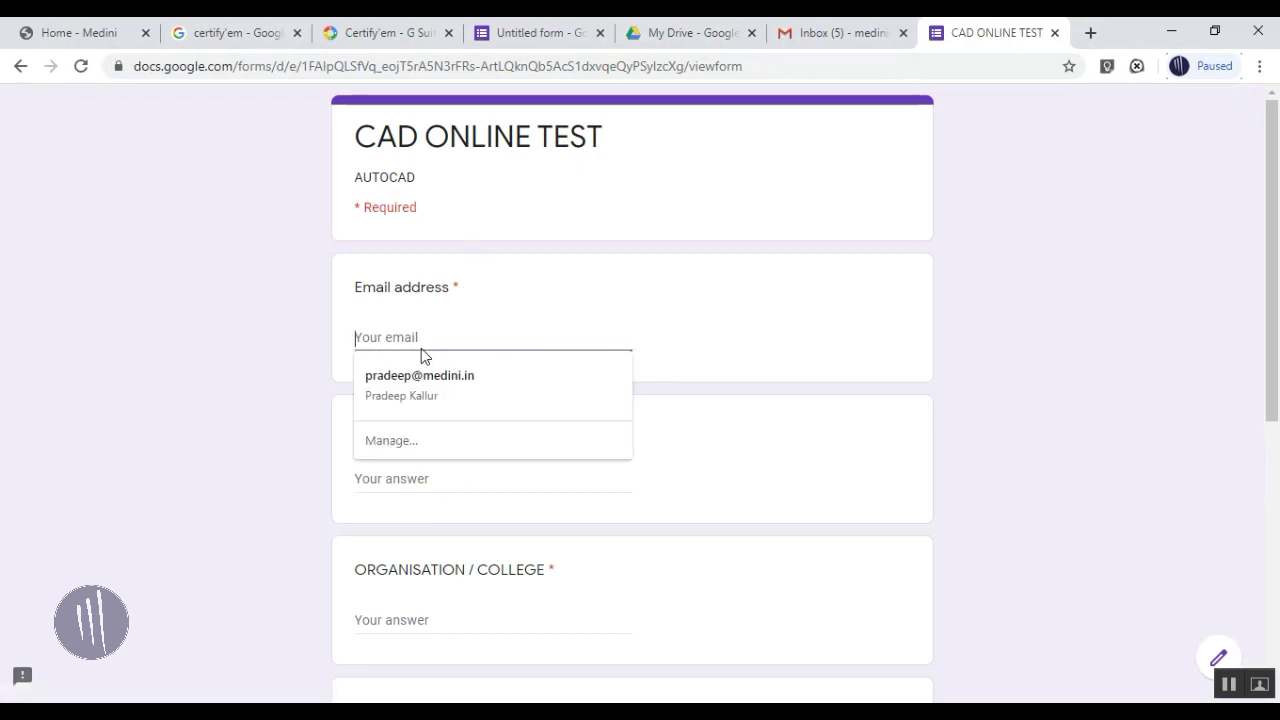
click(420, 370)
scroll(557, 341, down, 1)
scroll(557, 341, down, 1)
click(551, 428)
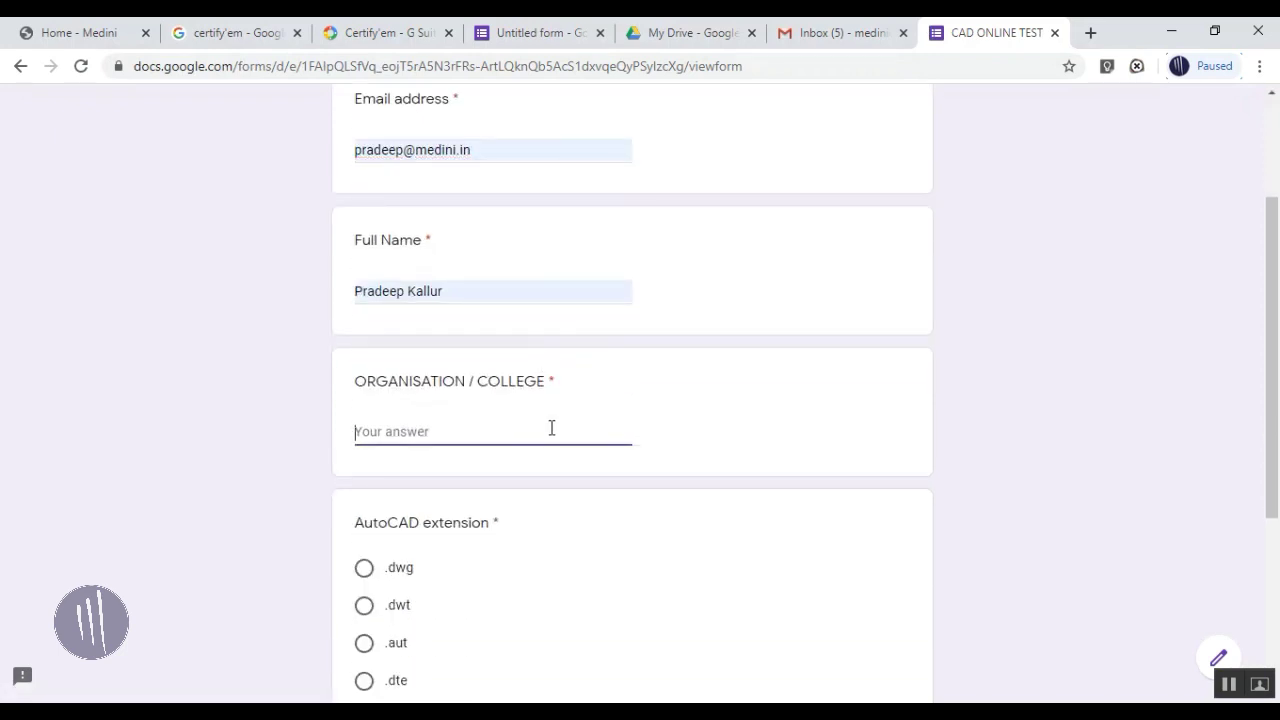
text(MEIDNI)
scroll(551, 428, down, 2)
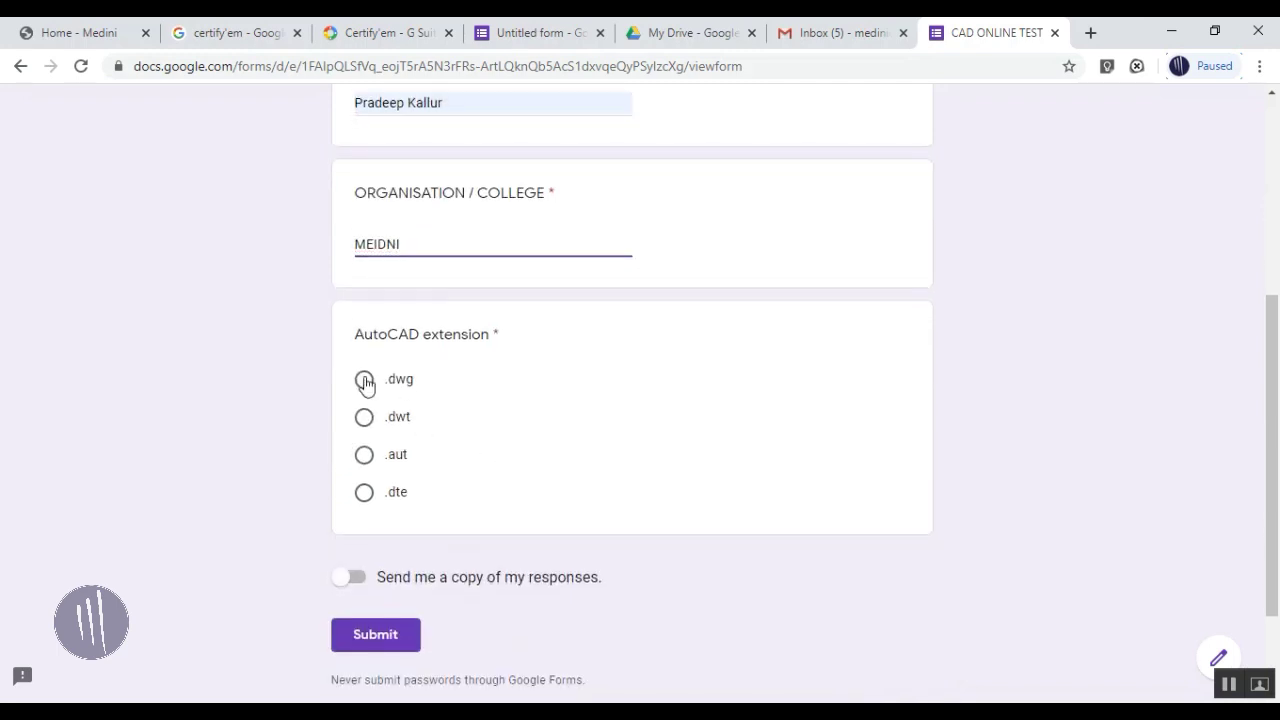
click(364, 379)
click(352, 580)
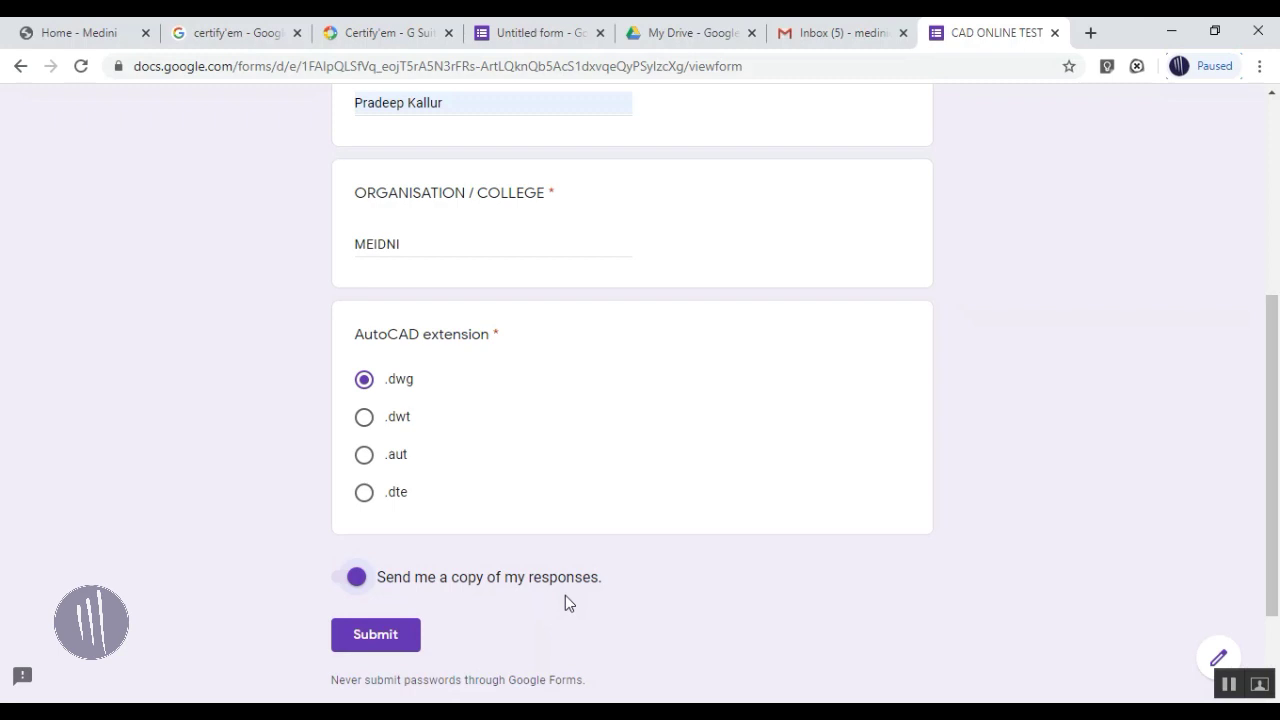
Submit the response, then return to the editor and dismiss the Send dialog
click(405, 640)
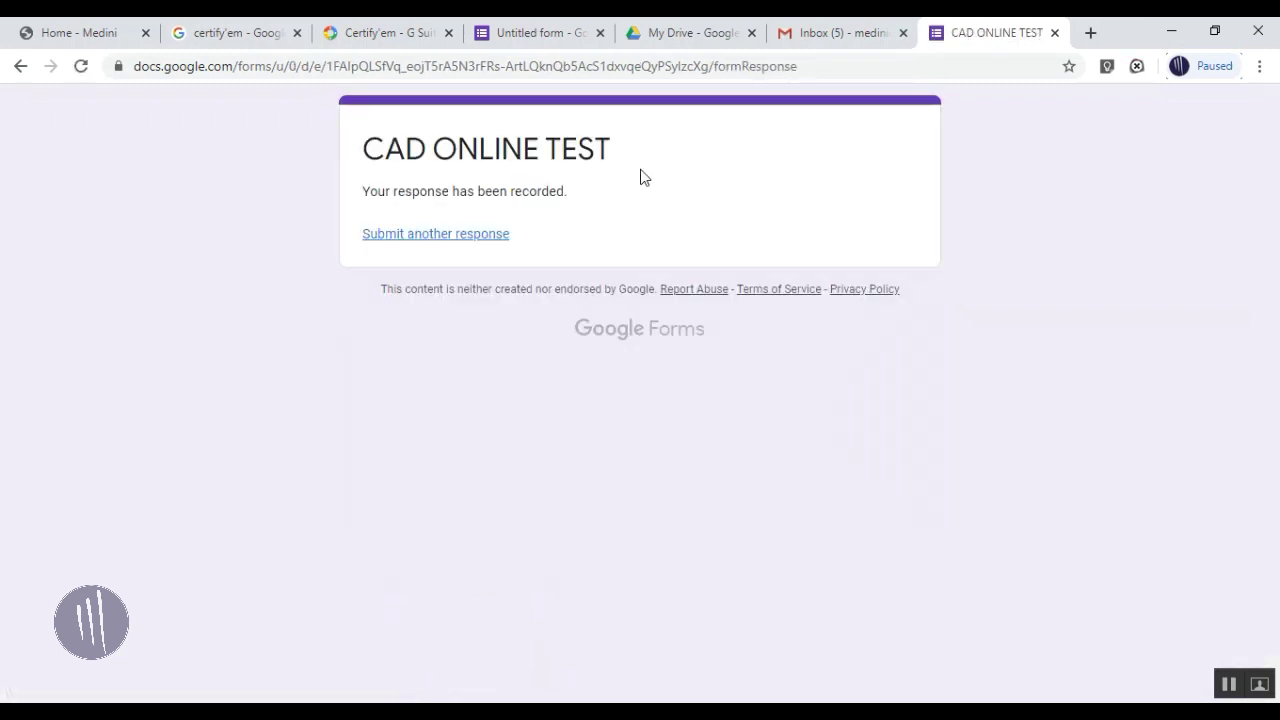
click(527, 32)
click(764, 405)
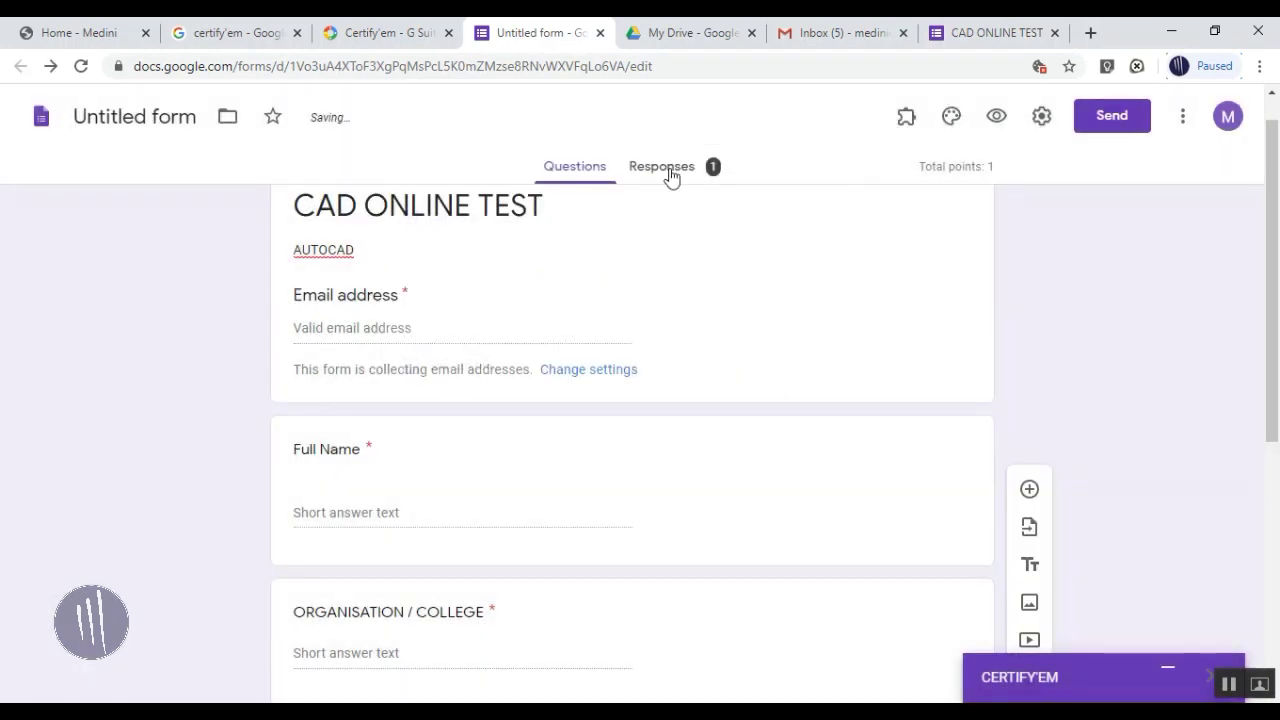
Review the Responses summary insights, the single 1/1 score and the question charts
click(665, 168)
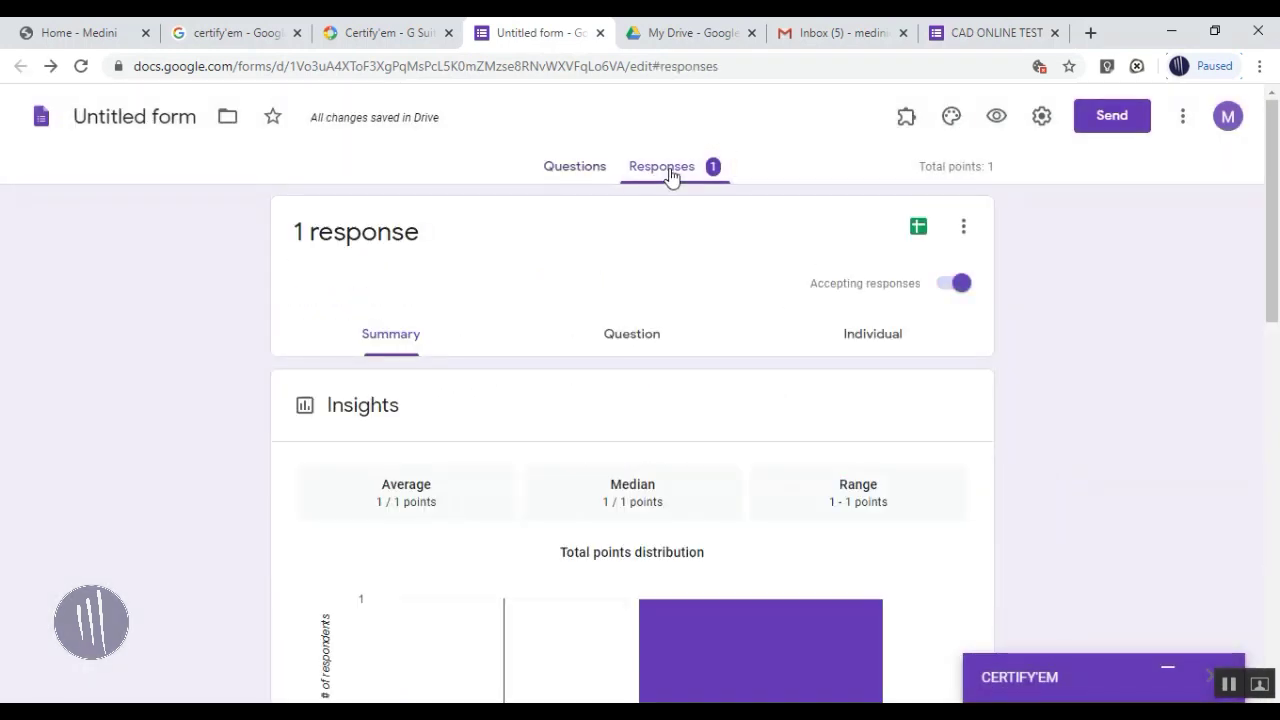
scroll(1108, 416, down, 2)
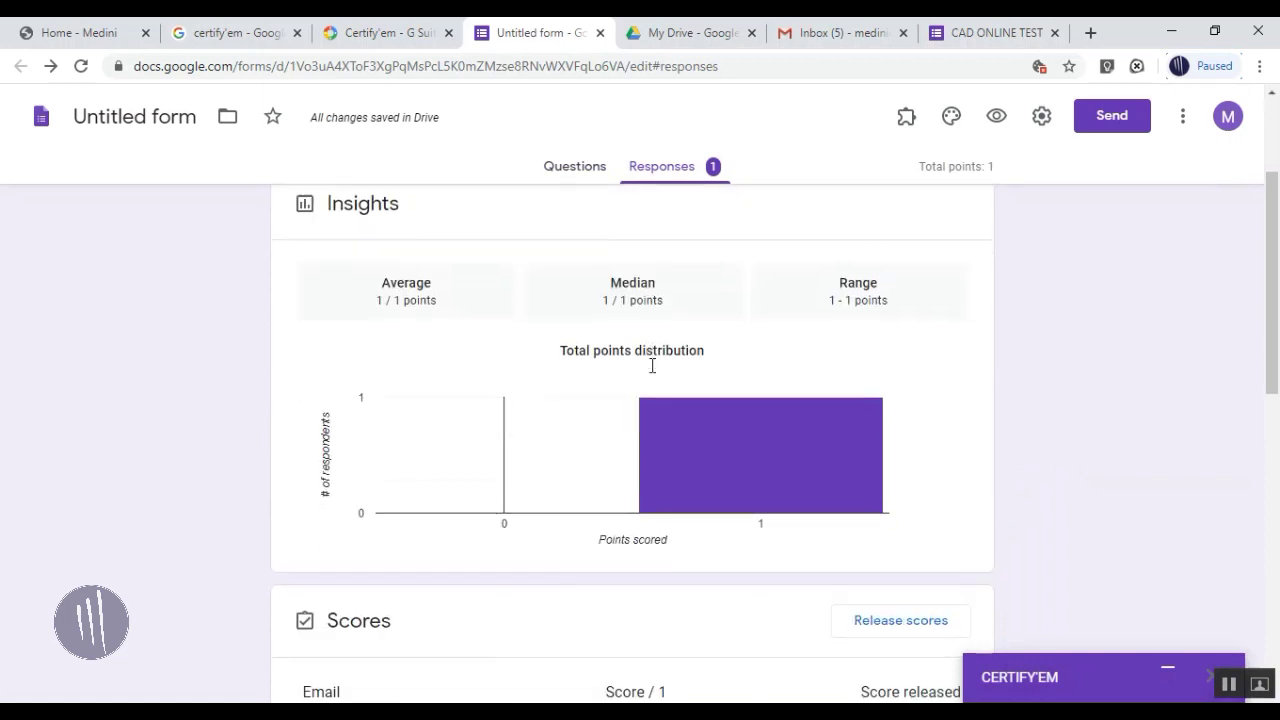
scroll(652, 366, down, 4)
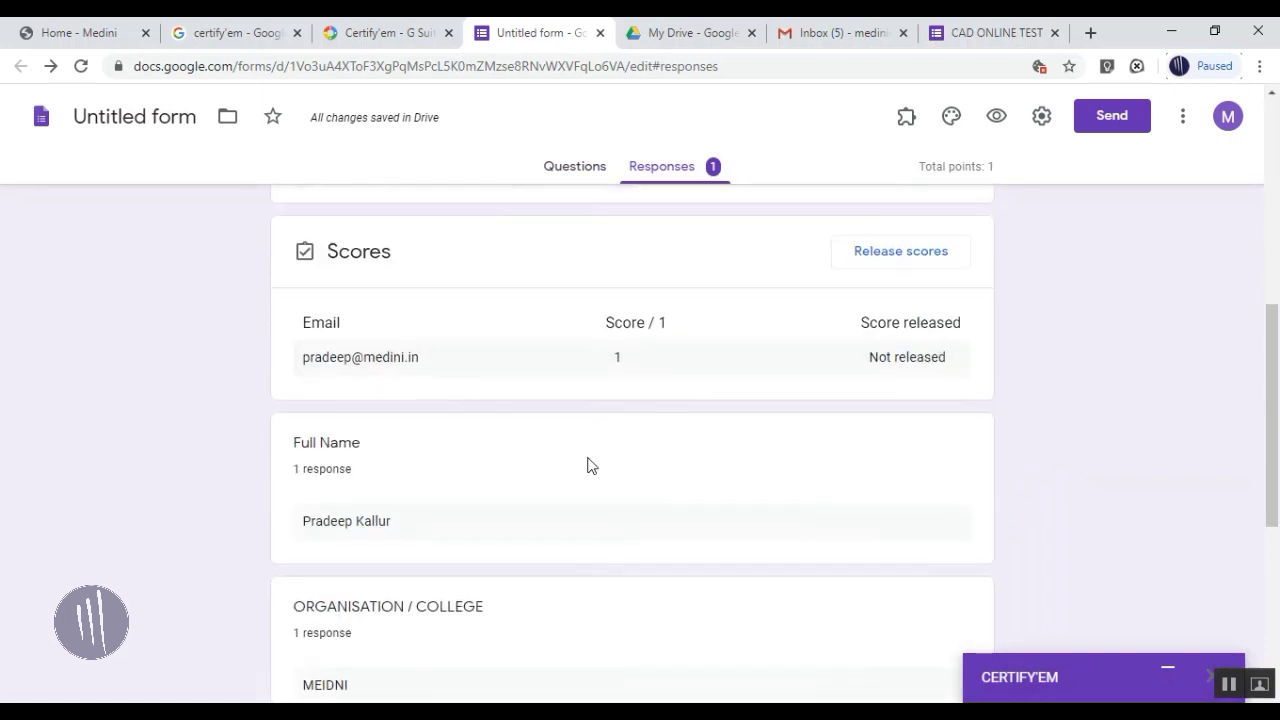
scroll(590, 465, down, 3)
scroll(627, 486, down, 2)
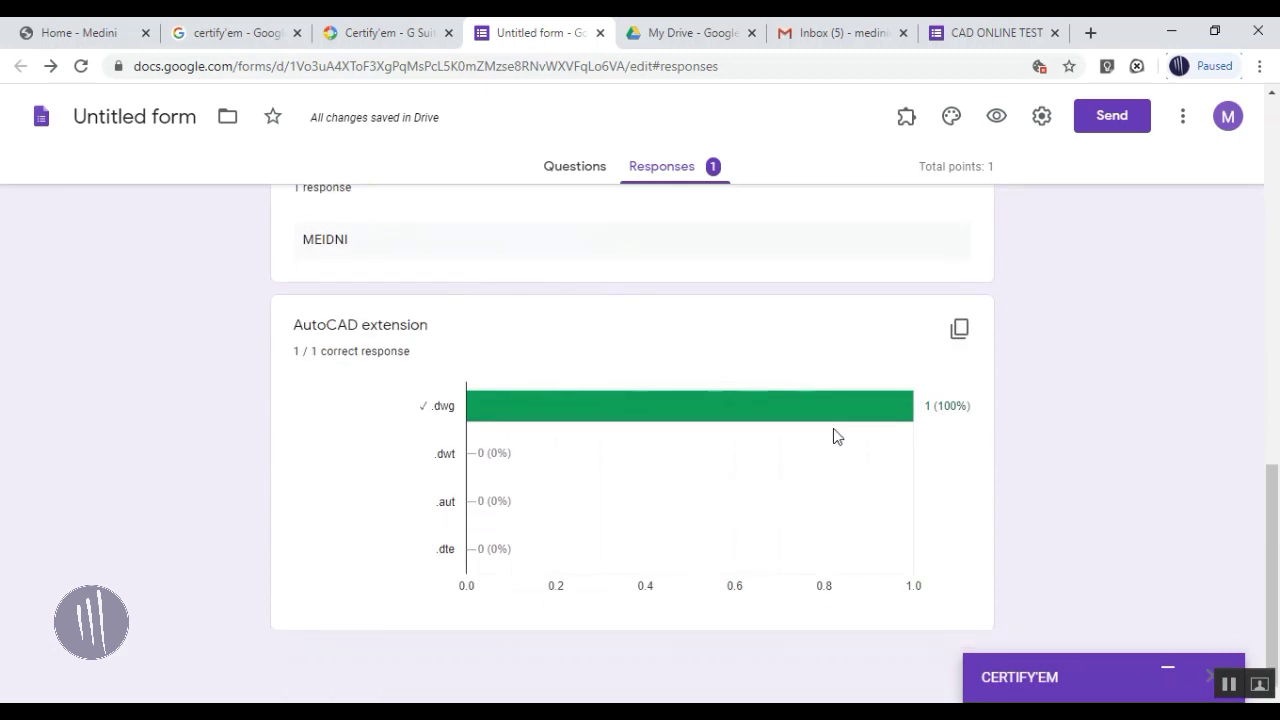
scroll(845, 463, up, 3)
scroll(845, 463, up, 3)
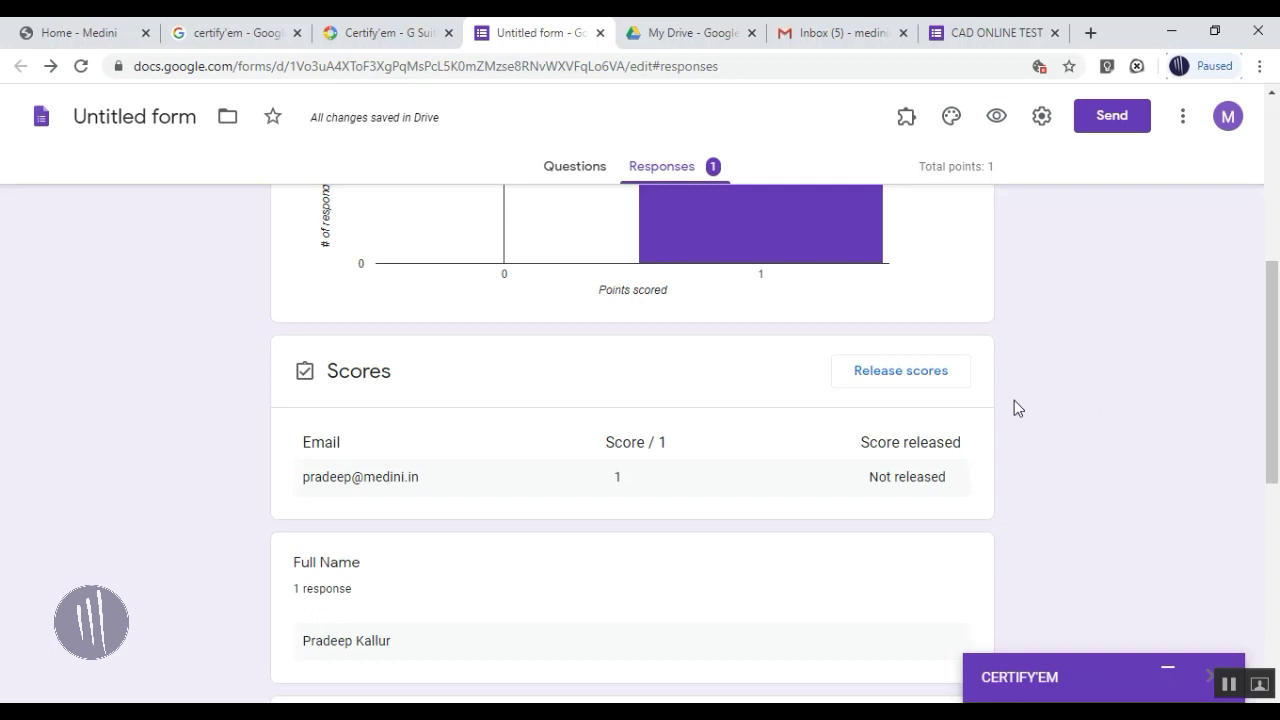
Email and release the score with the message 'HERE IS THE SCORE FOR YOU TEST'
click(913, 378)
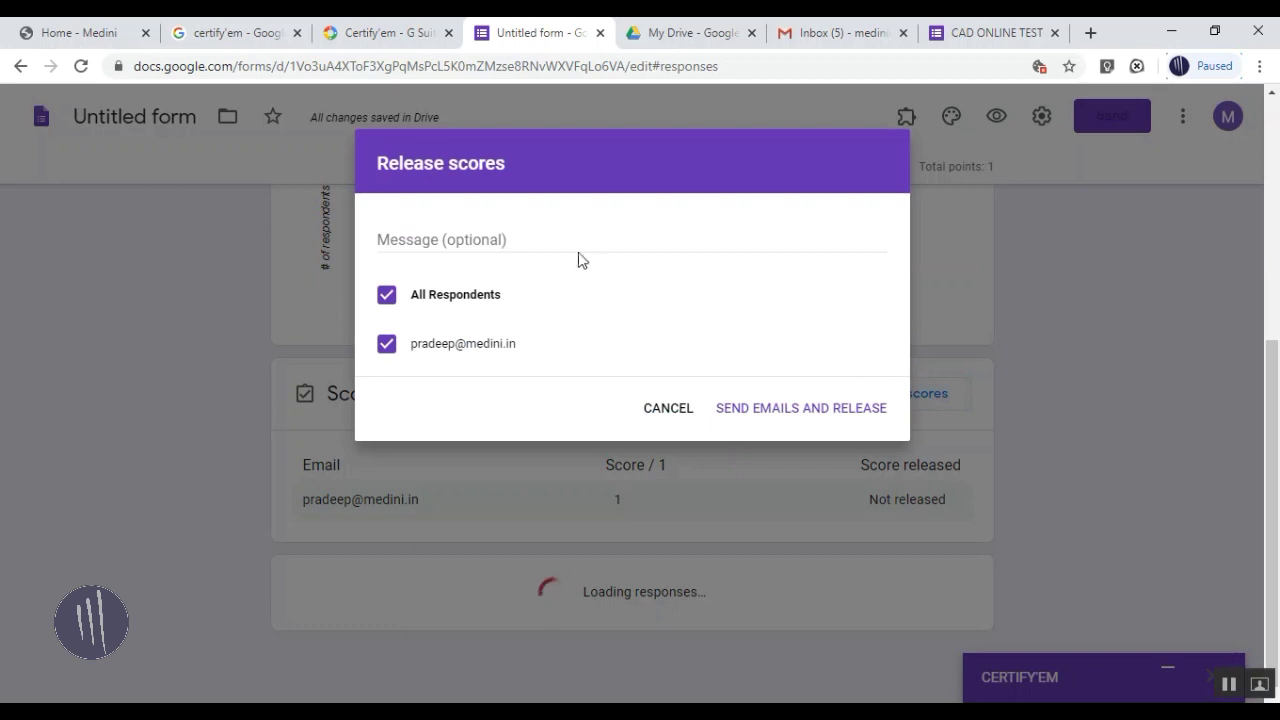
click(578, 244)
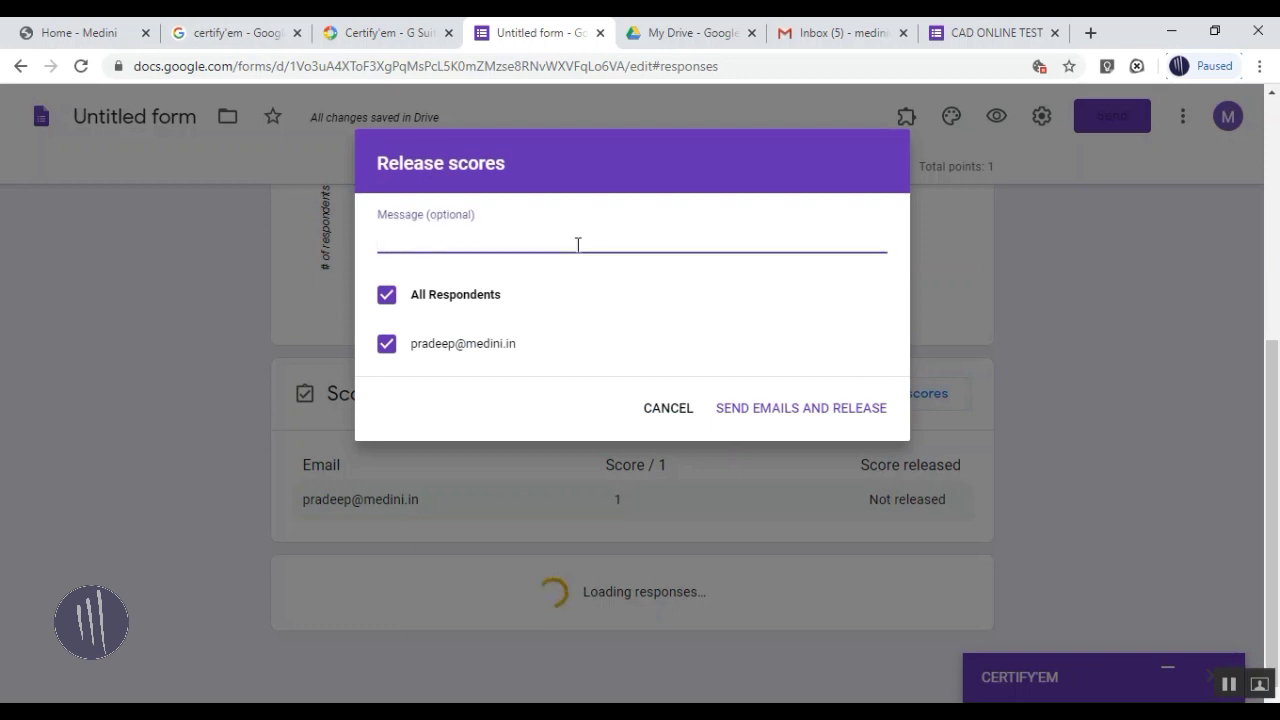
text(HERE I STHE)
key(BackSpace)
key(BackSpace)
key(BackSpace)
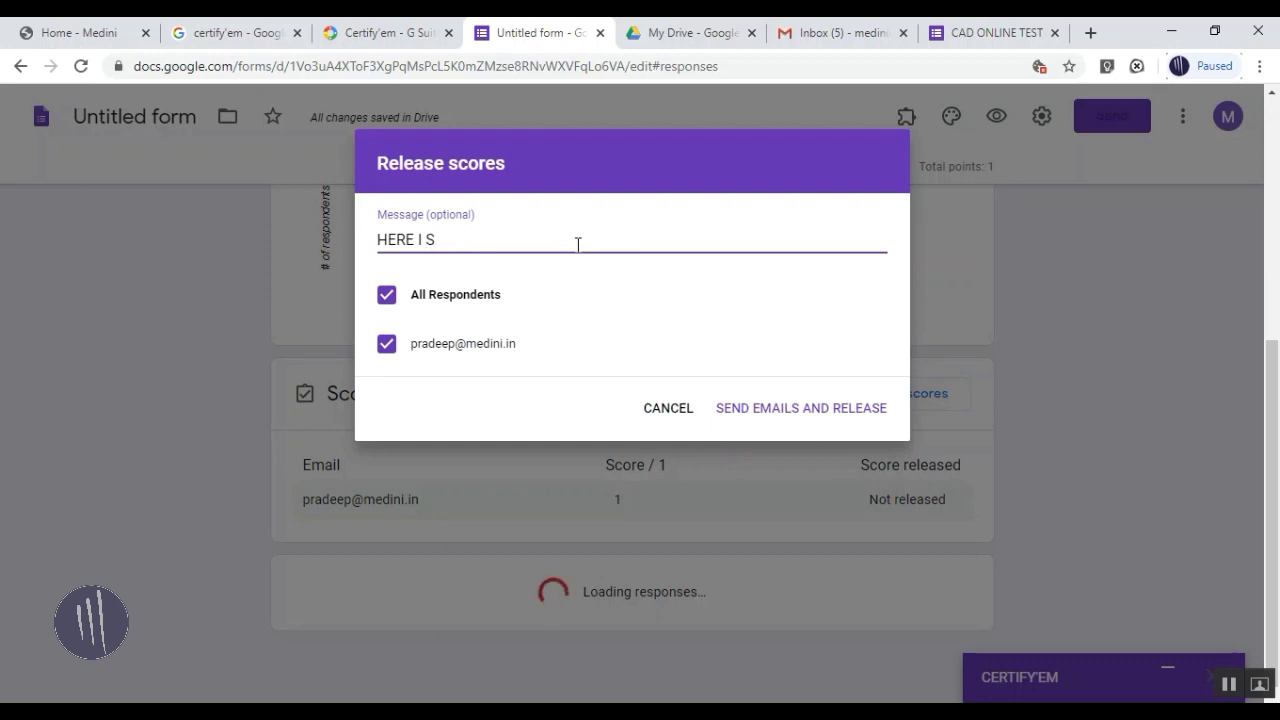
text(S THE SCOT)
key(BackSpace)
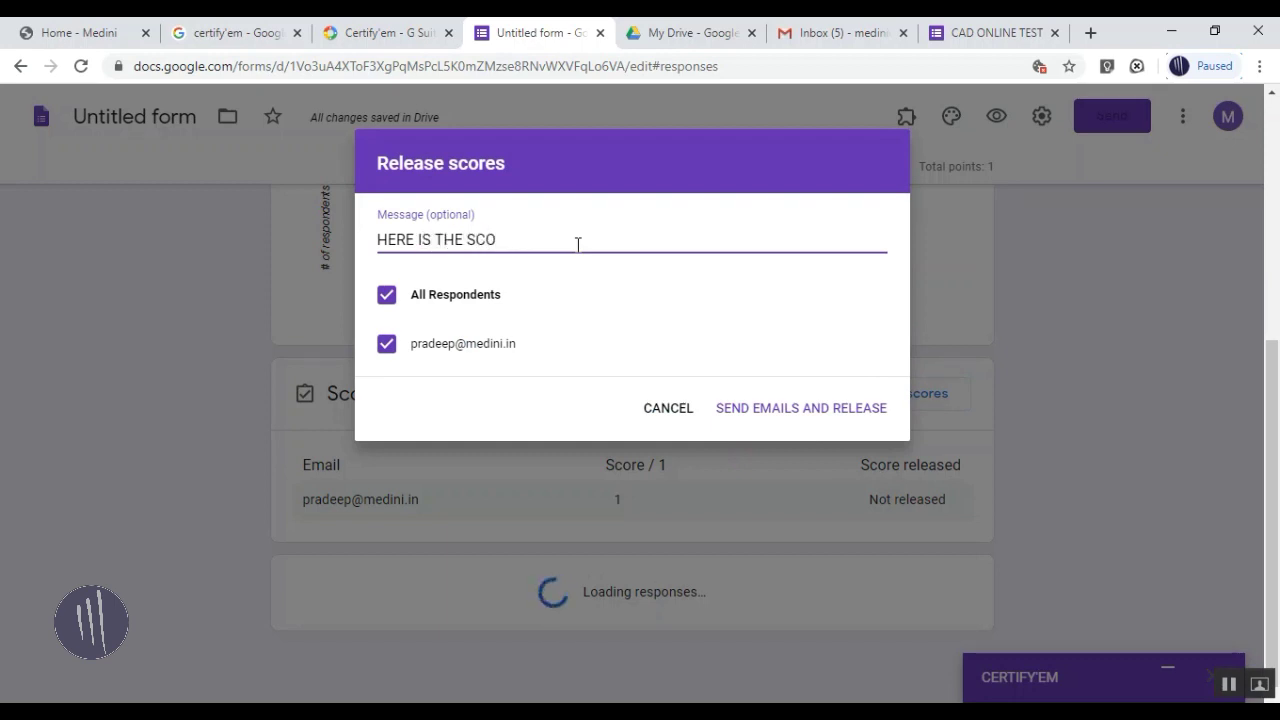
text(RE FOR YOU TES)
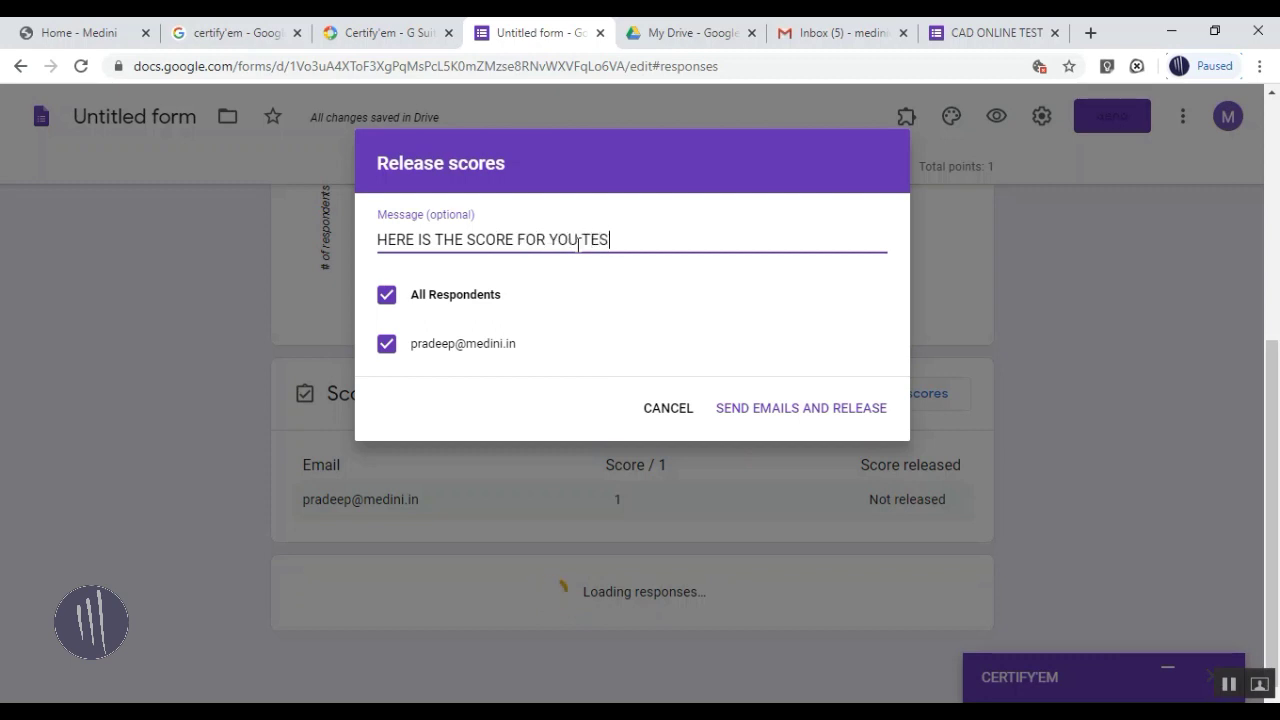
text(T)
click(760, 412)
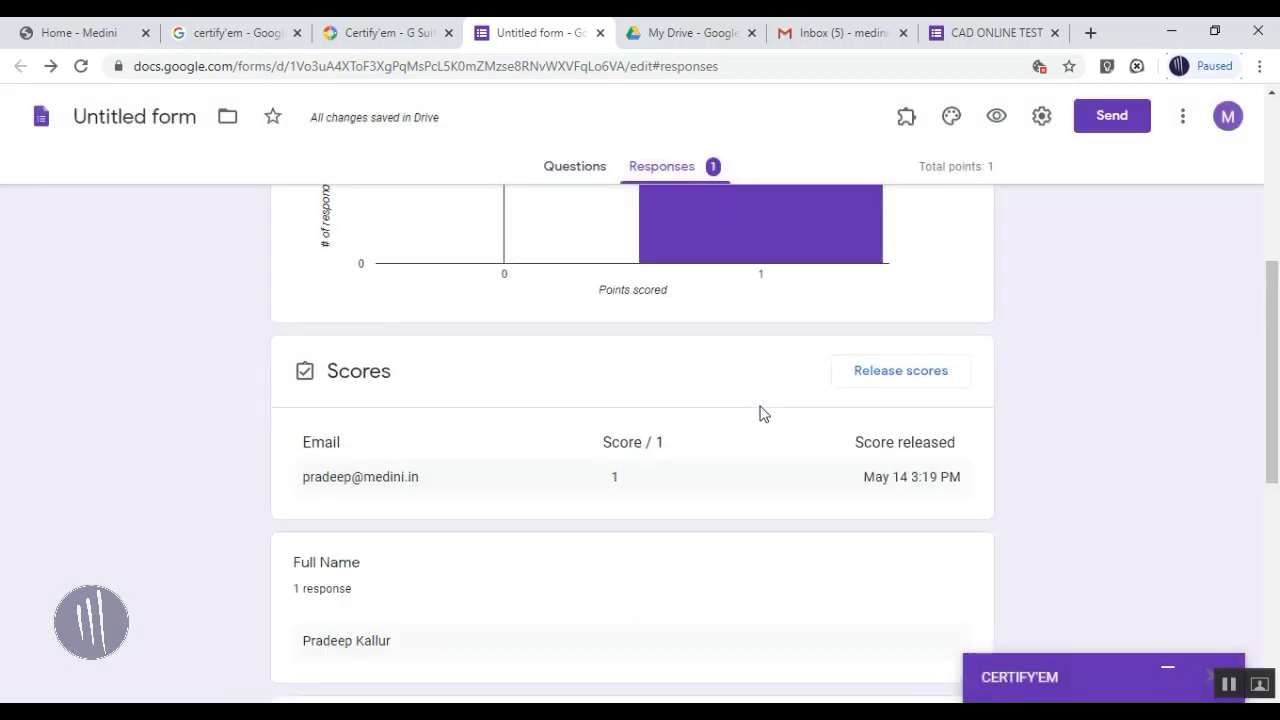